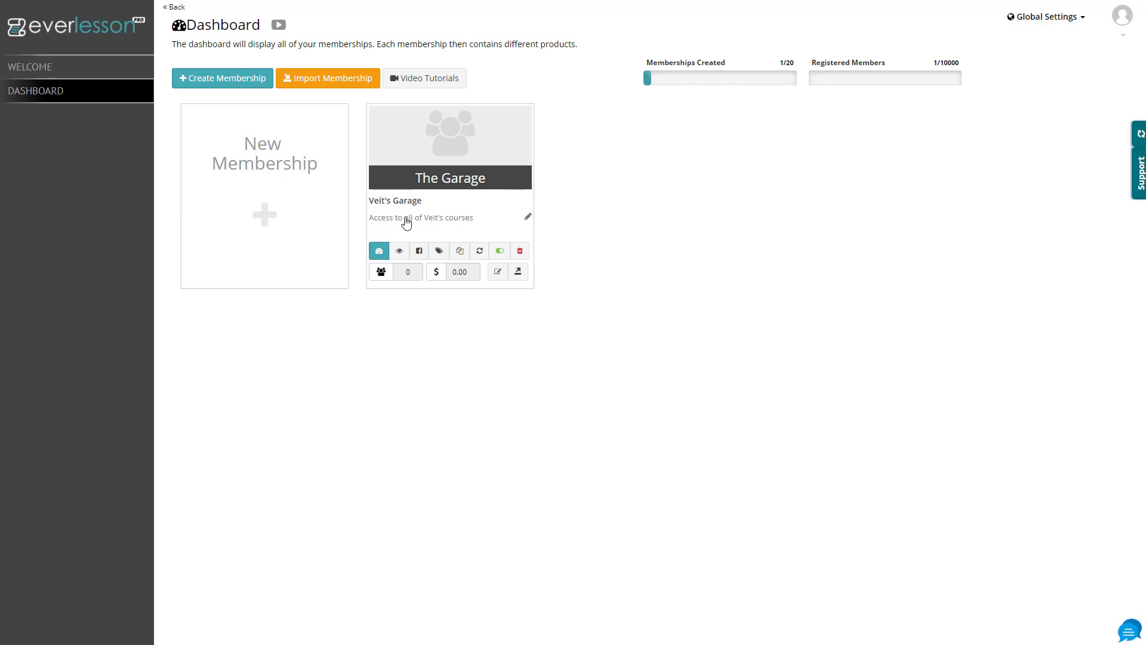
Request deletion of The Garage membership and dismiss the verification notice
left_click(520, 252)
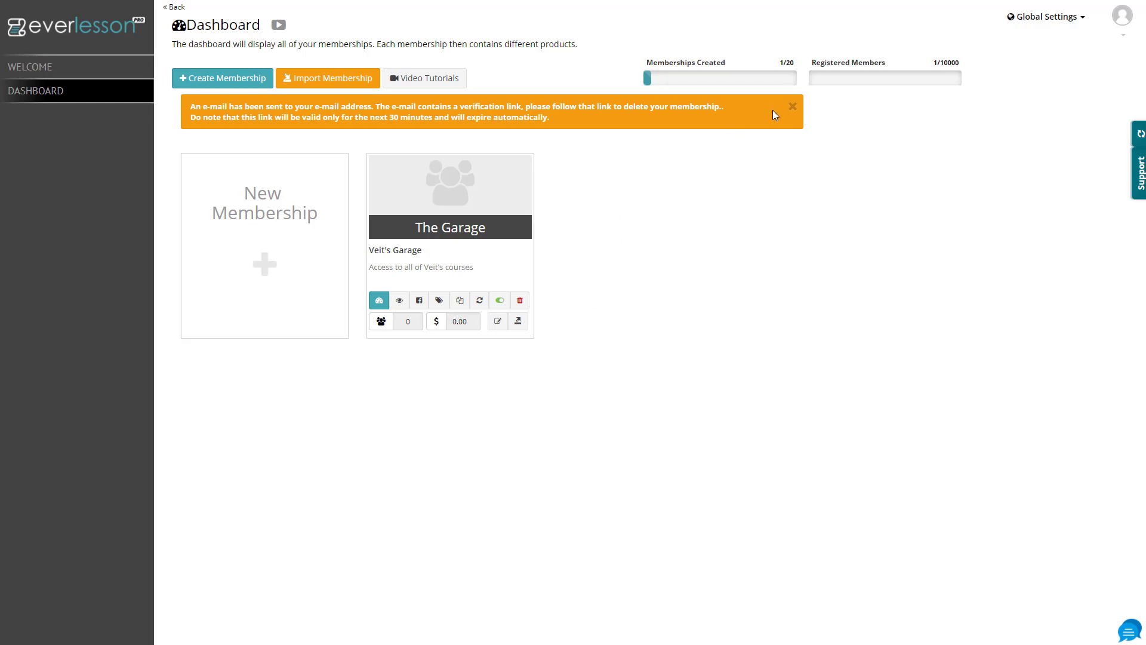
left_click(794, 108)
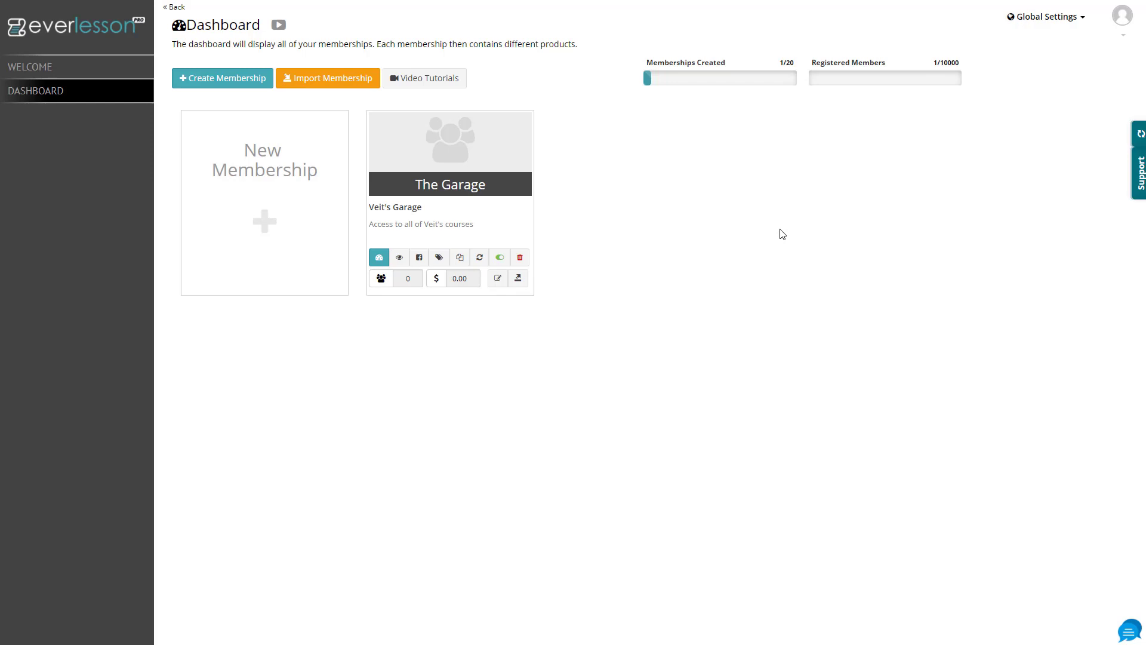
View The Garage membership's campaign dashboard and its EverFunnels member sign-up pages, and return to the memberships dashboard
left_click(380, 258)
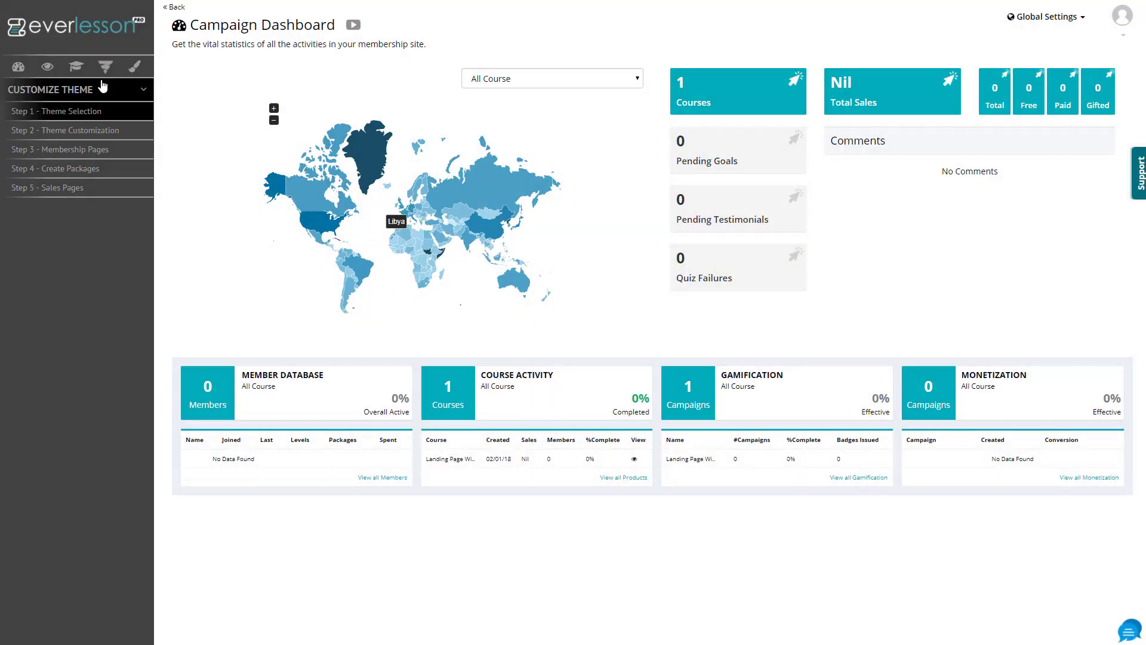
left_click(106, 69)
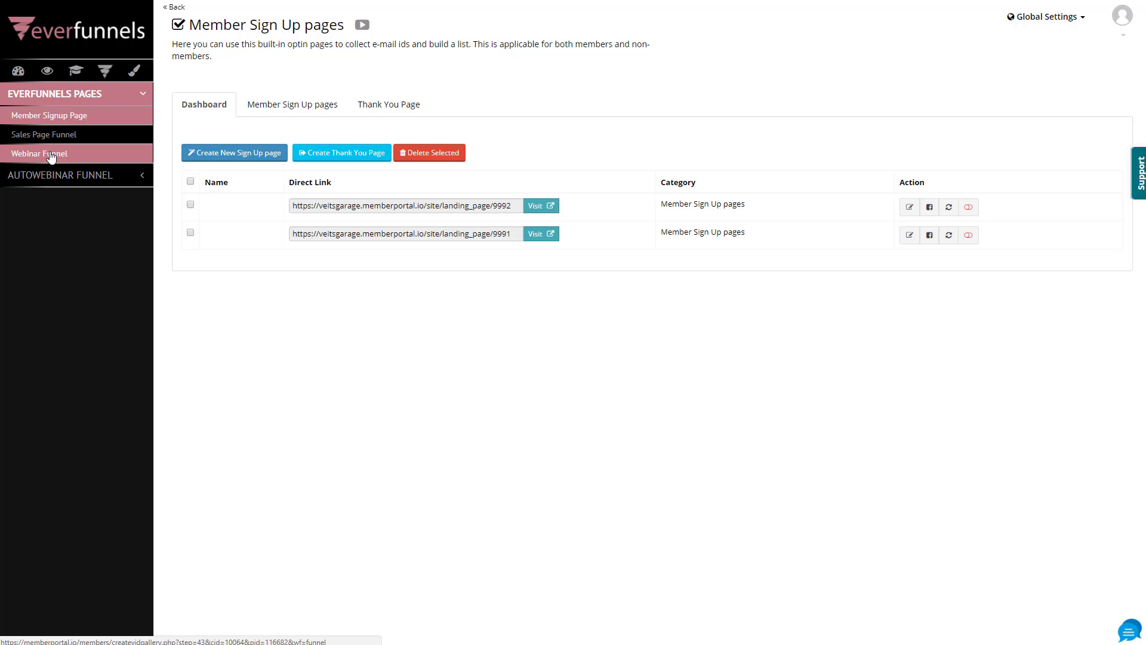
left_click(18, 73)
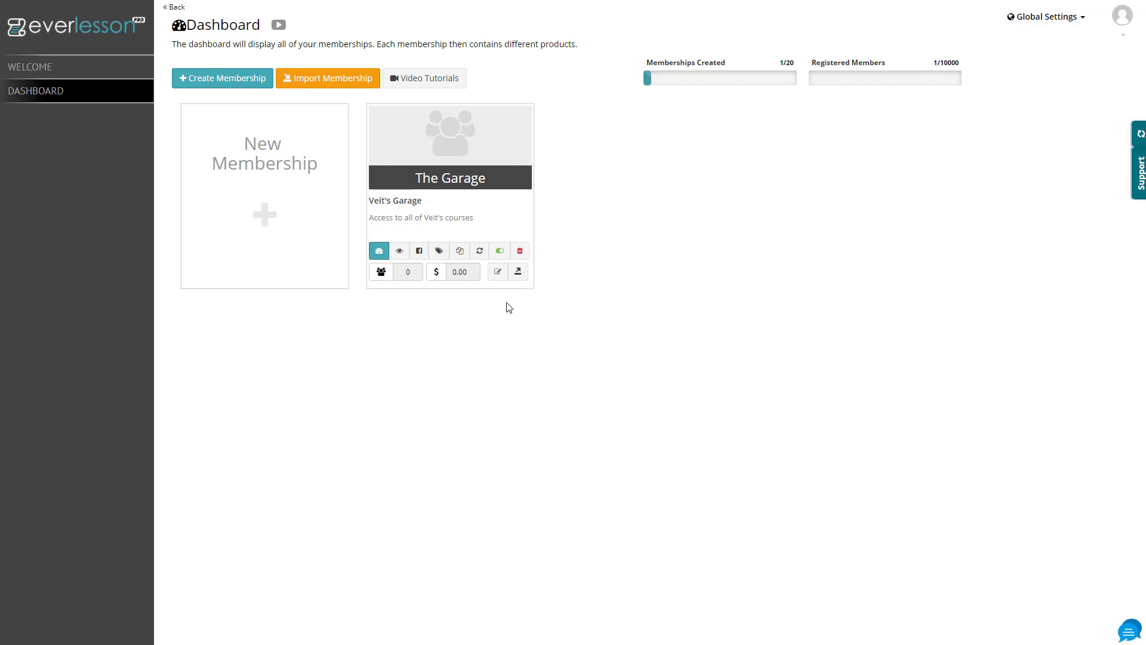
Open The Garage membership for editing and bring up the general setup of its Landing Page Wizardry webinar funnel
left_click(498, 275)
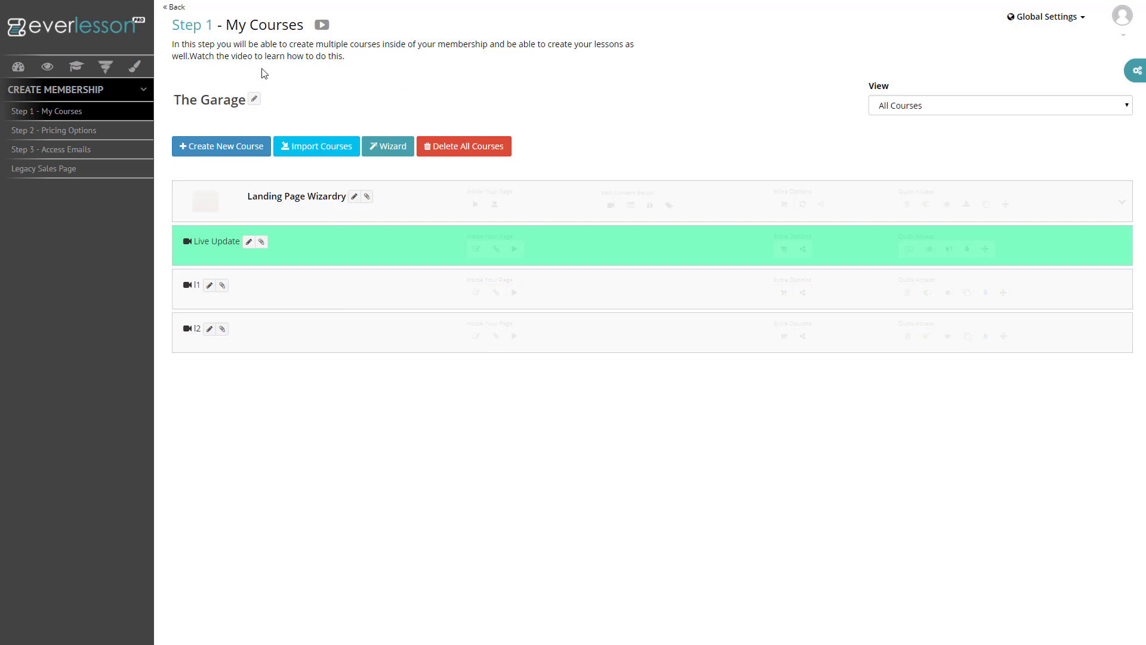
left_click(107, 69)
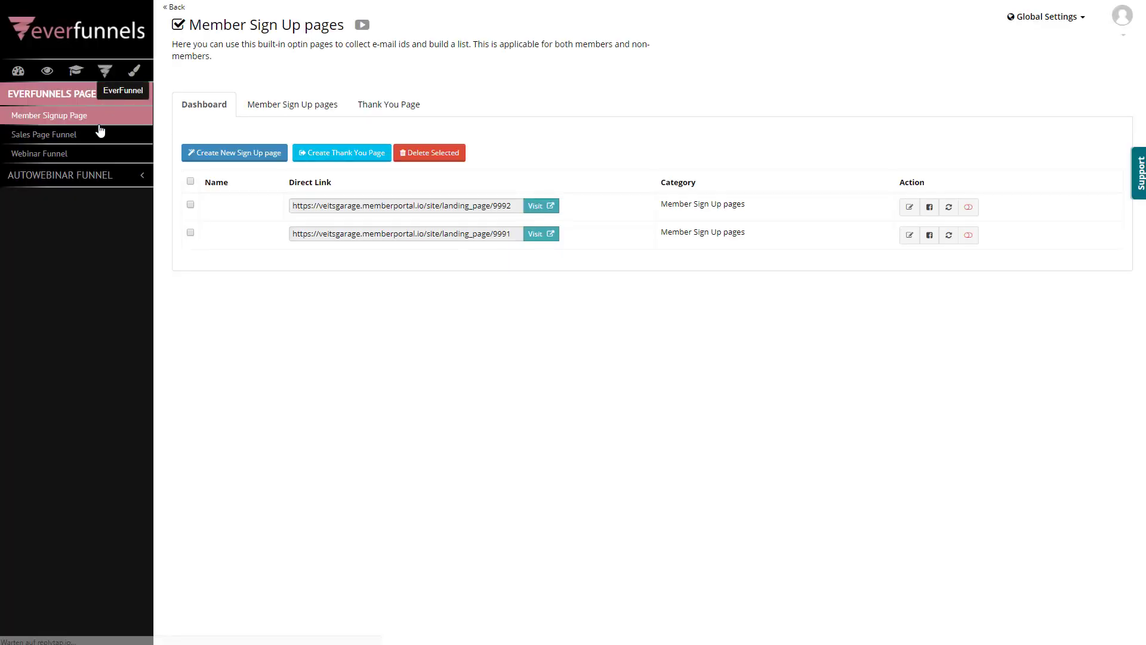
left_click(48, 158)
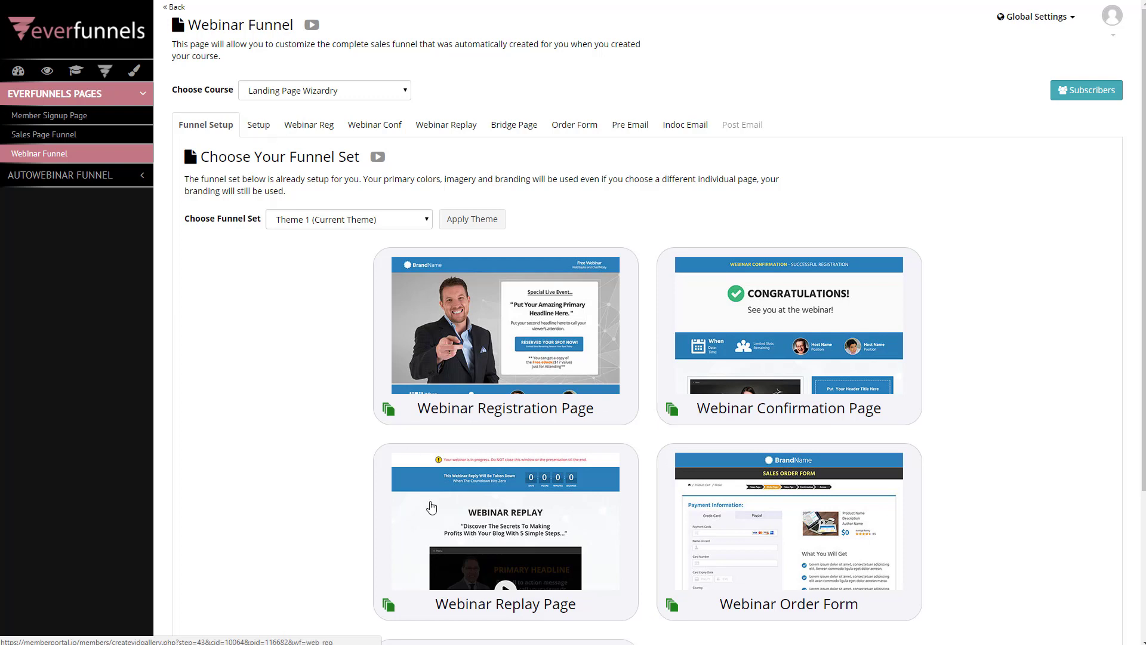
left_click(258, 129)
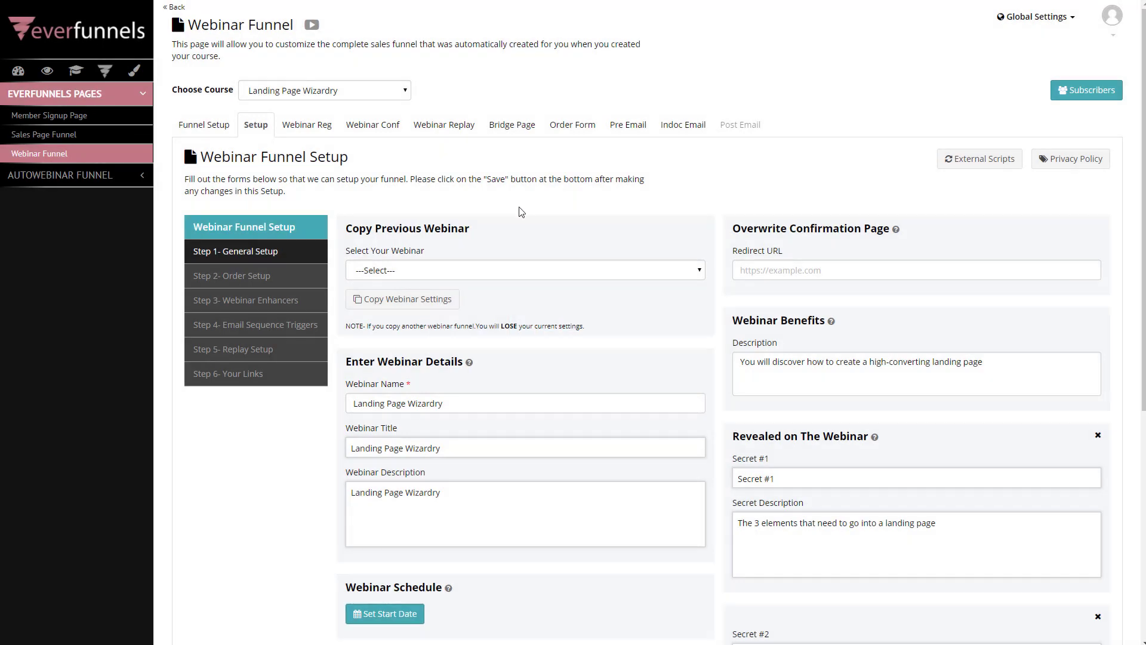
Review the webinar details, schedule and platform settings, check the start date and time, and close that dialog without changes
scroll(522, 211, "down", 3)
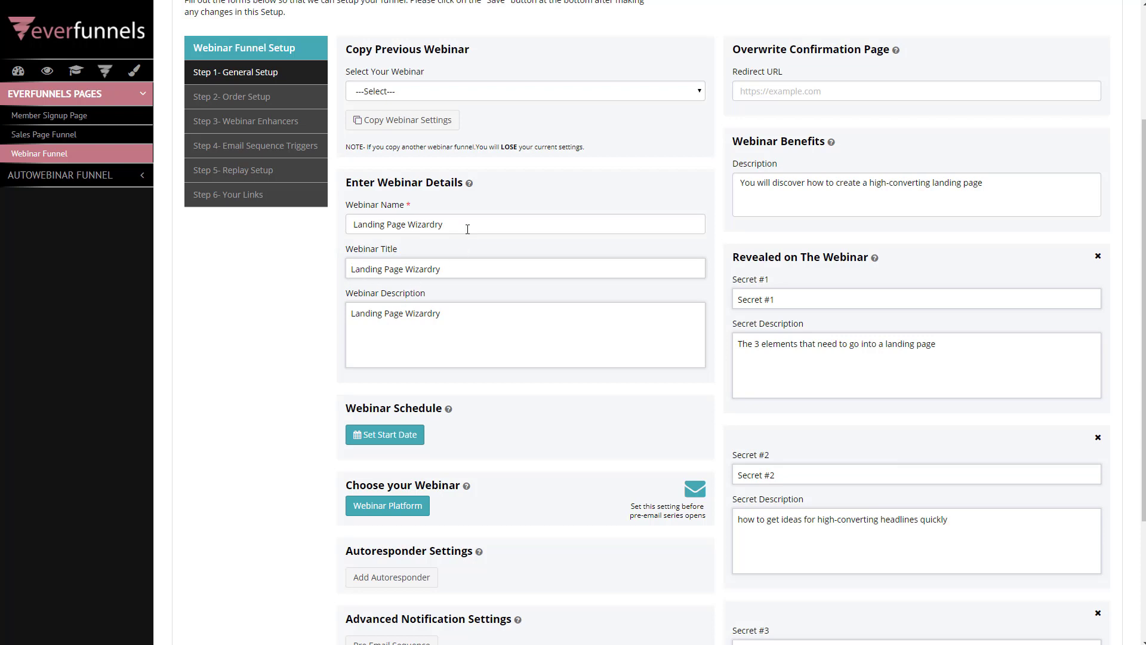
scroll(426, 275, "down", 2)
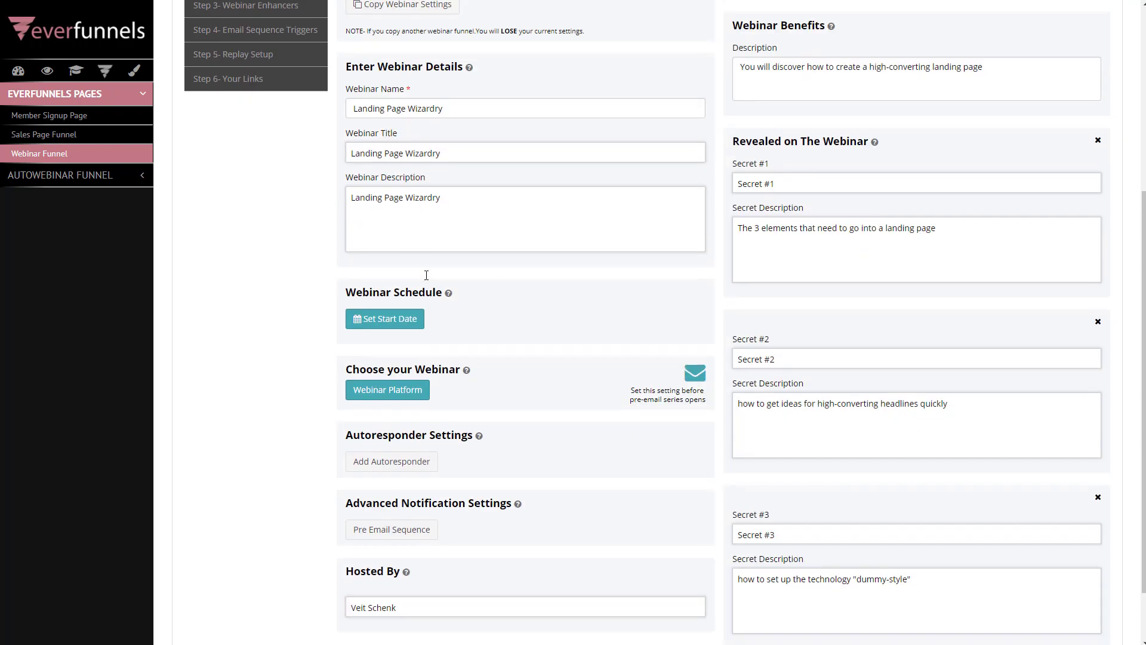
scroll(426, 275, "down", 1)
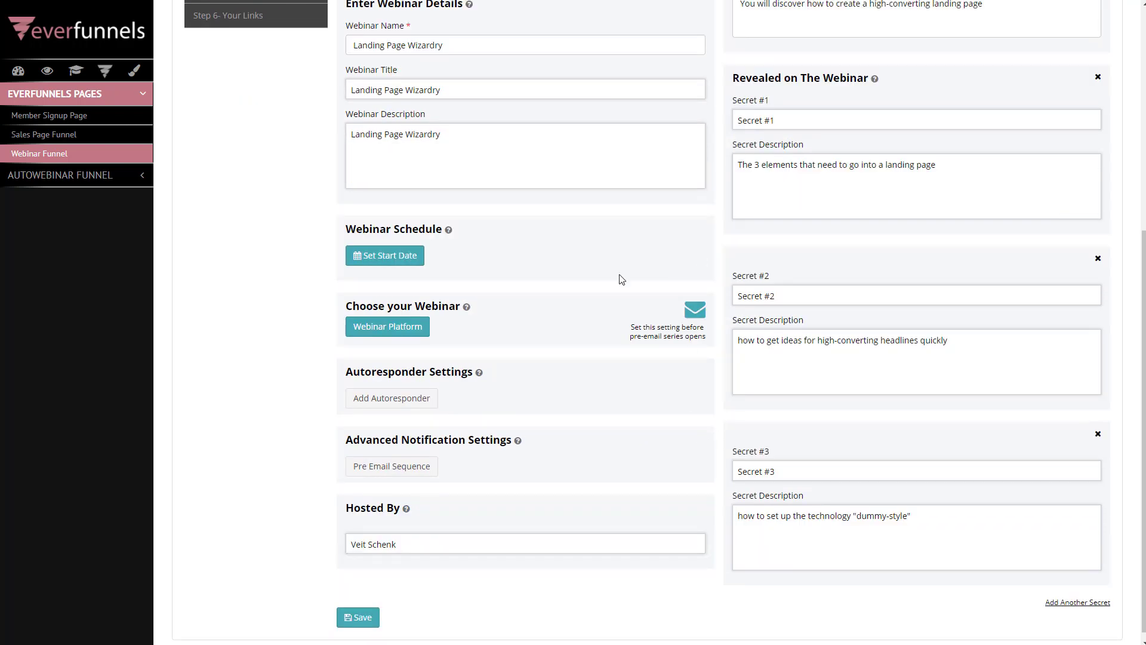
left_click(392, 257)
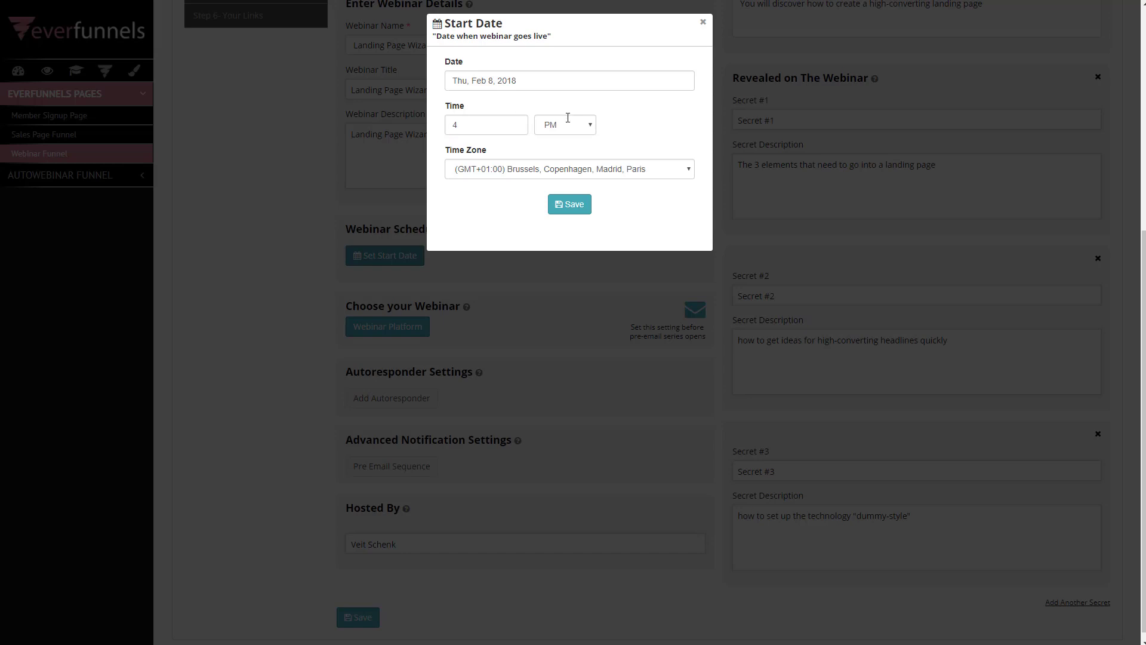
left_click(703, 24)
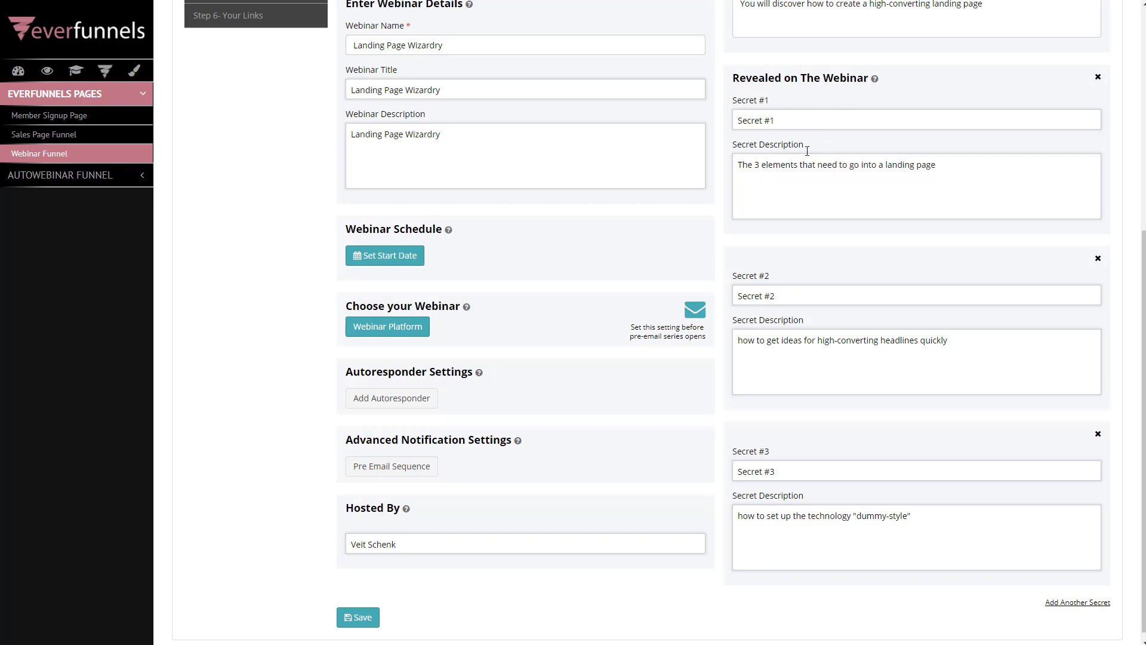
Review the webinar benefits description and the descriptions of Secret #1, Secret #2 and Secret #3 in the general setup
scroll(807, 140, "up", 4)
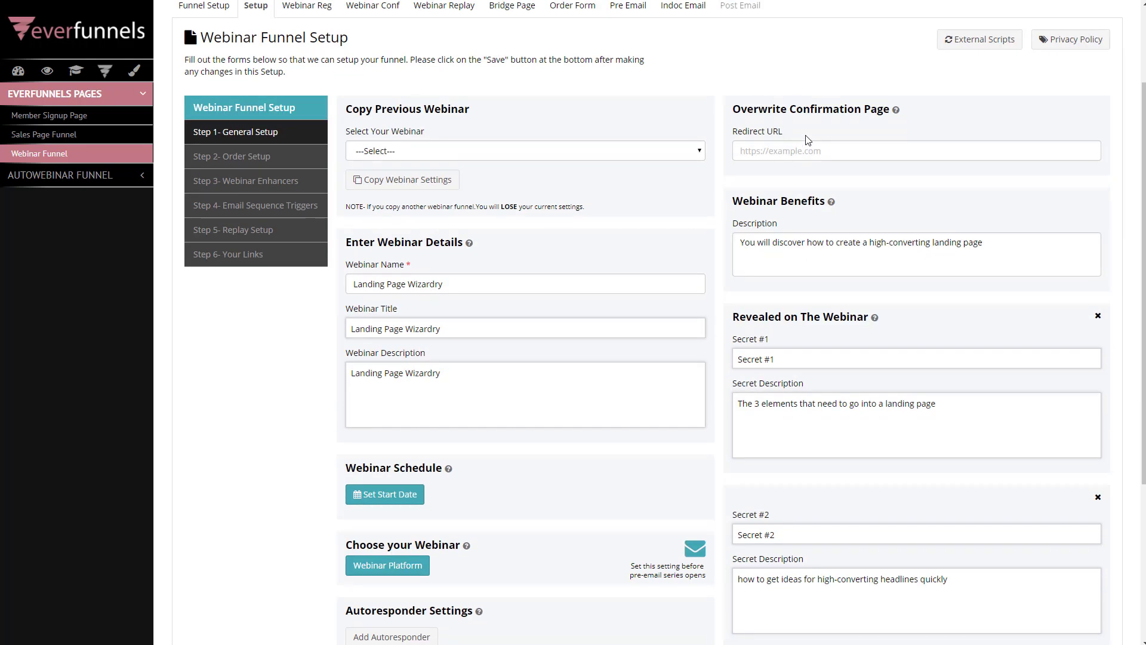
scroll(808, 139, "up", 2)
scroll(806, 141, "down", 2)
left_click_drag(744, 242, 992, 242)
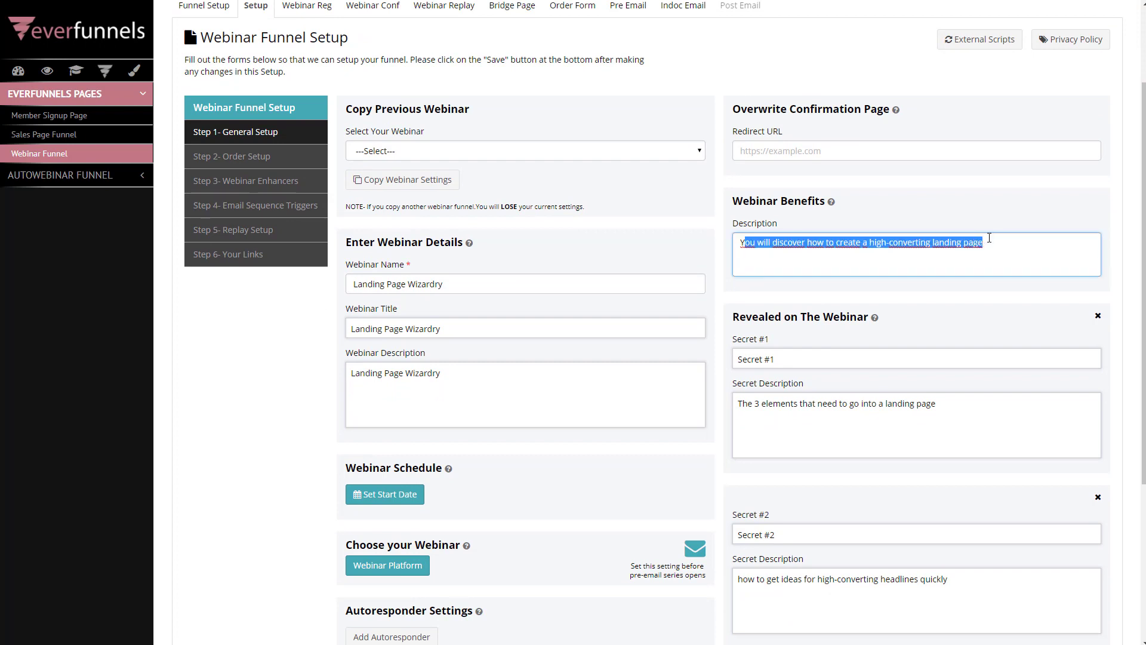
left_click_drag(739, 403, 954, 422)
scroll(843, 574, "down", 1)
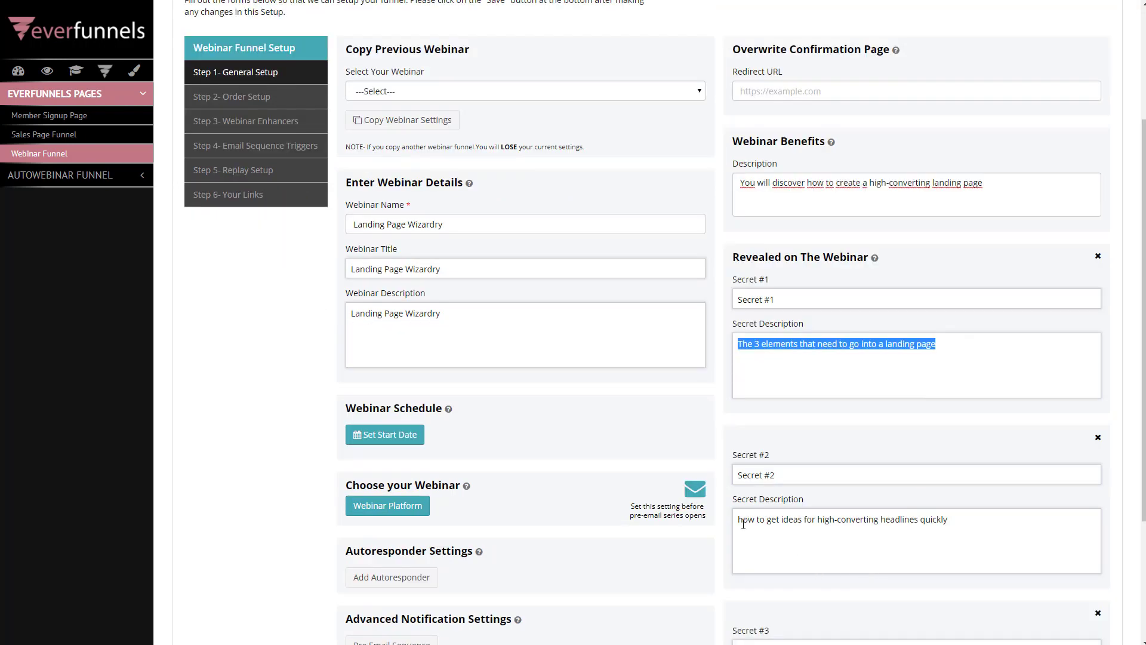
left_click_drag(748, 519, 973, 527)
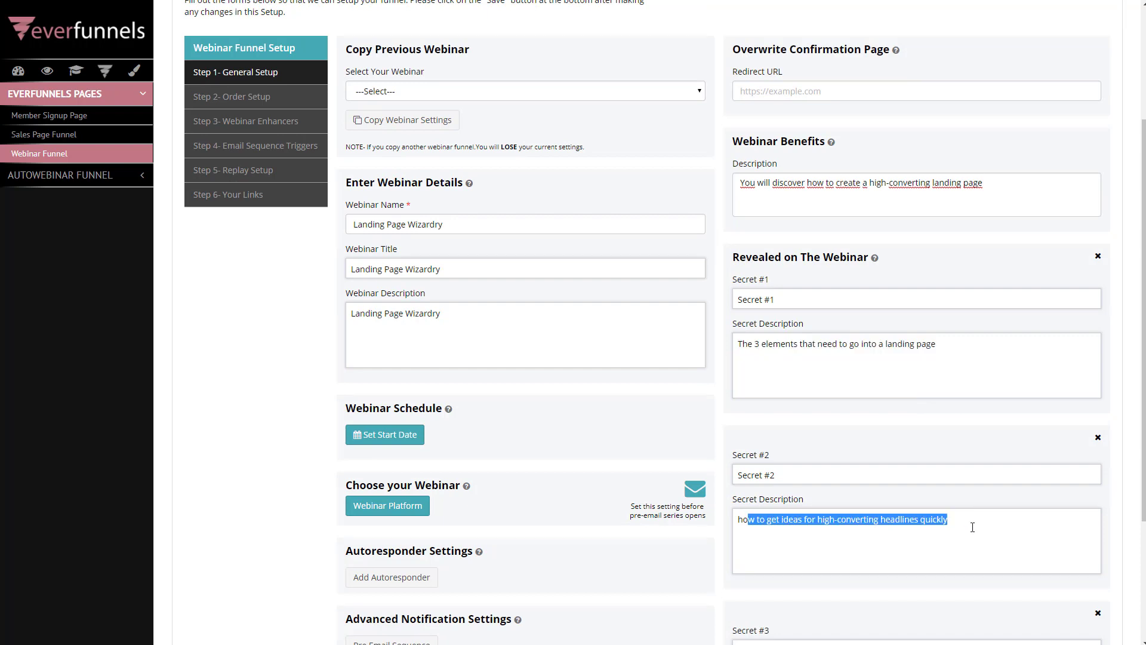
scroll(972, 527, "down", 2)
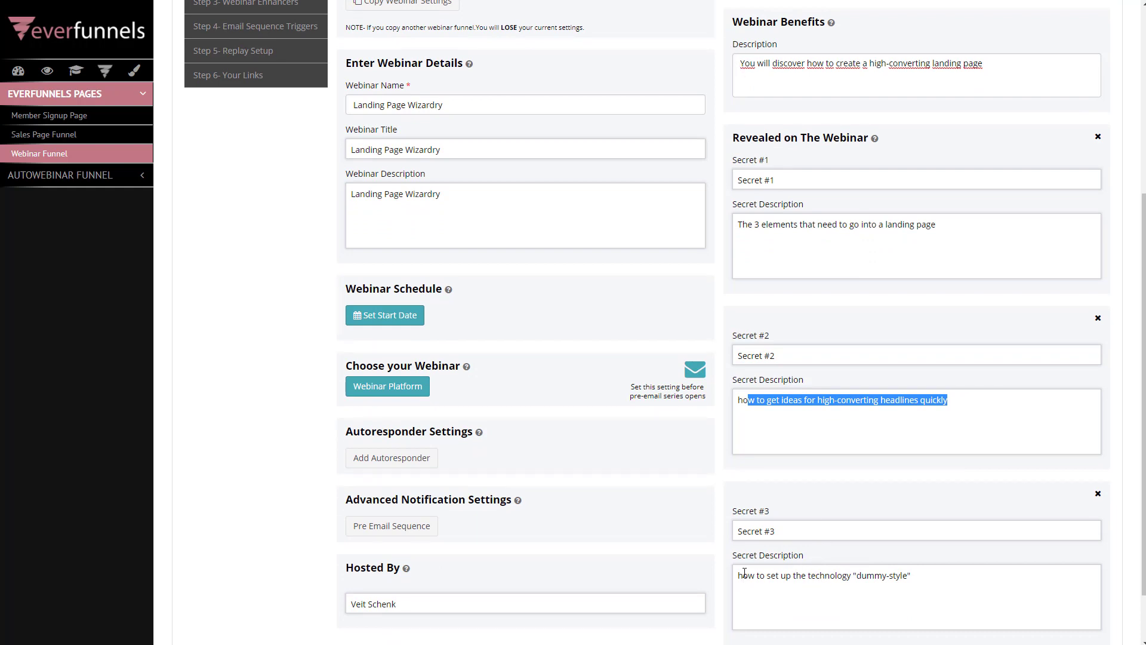
left_click_drag(745, 573, 907, 576)
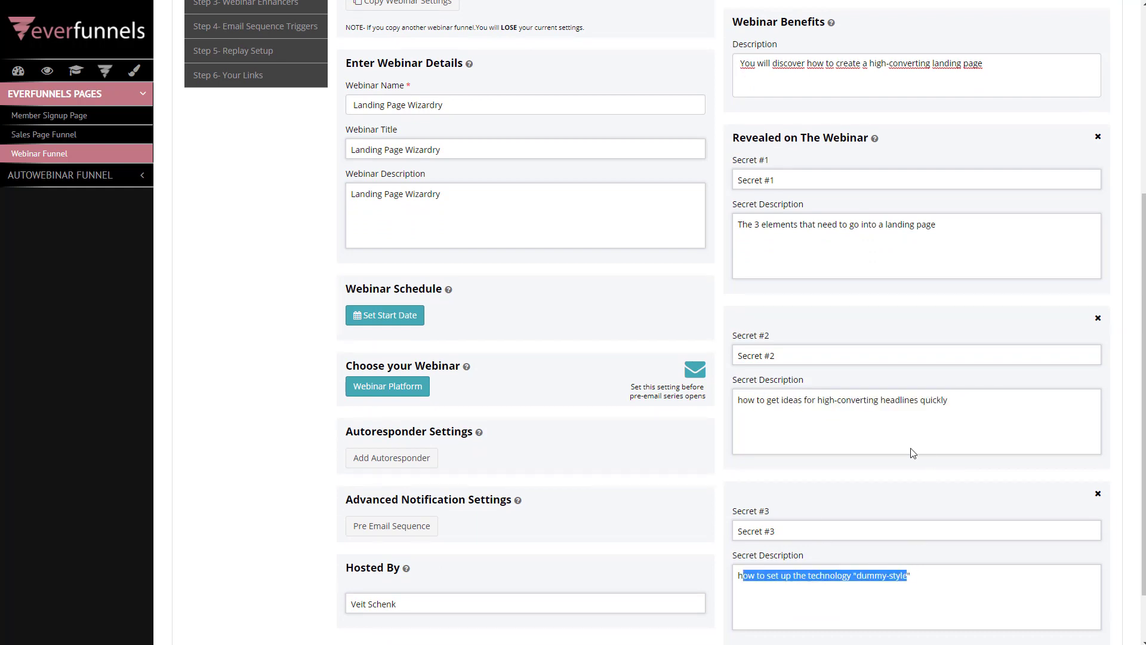
scroll(832, 446, "down", 1)
scroll(846, 436, "up", 5)
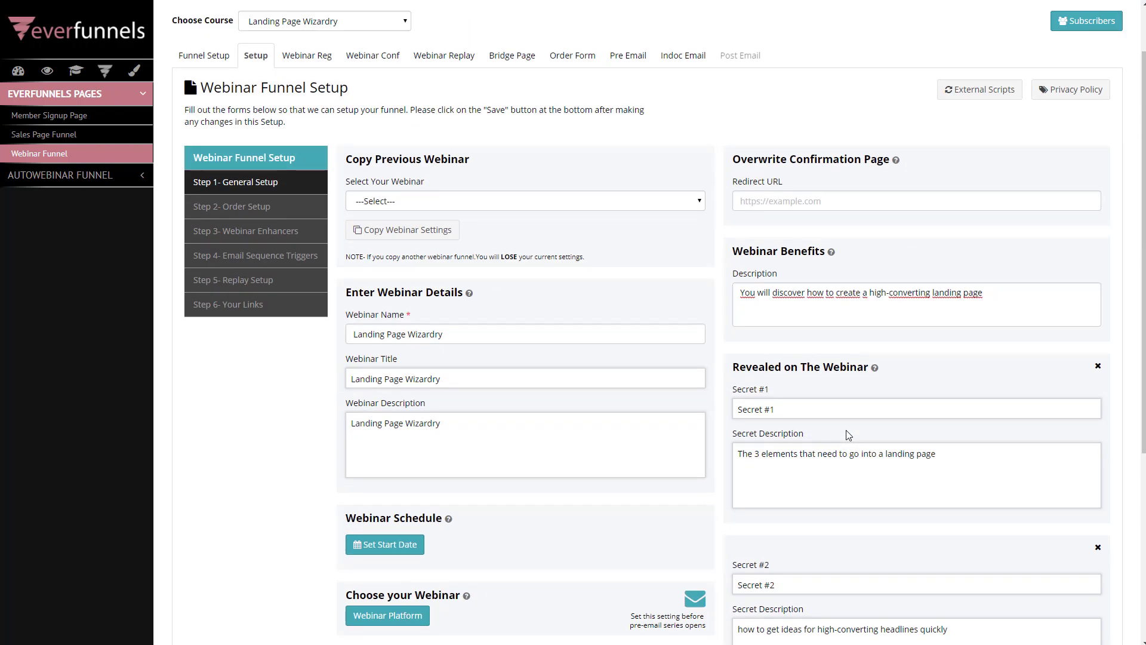
Open the webinar registration page's design and extend its bold main headline to "Landing Page Wizardry J.K Rowling Style"
left_click(309, 57)
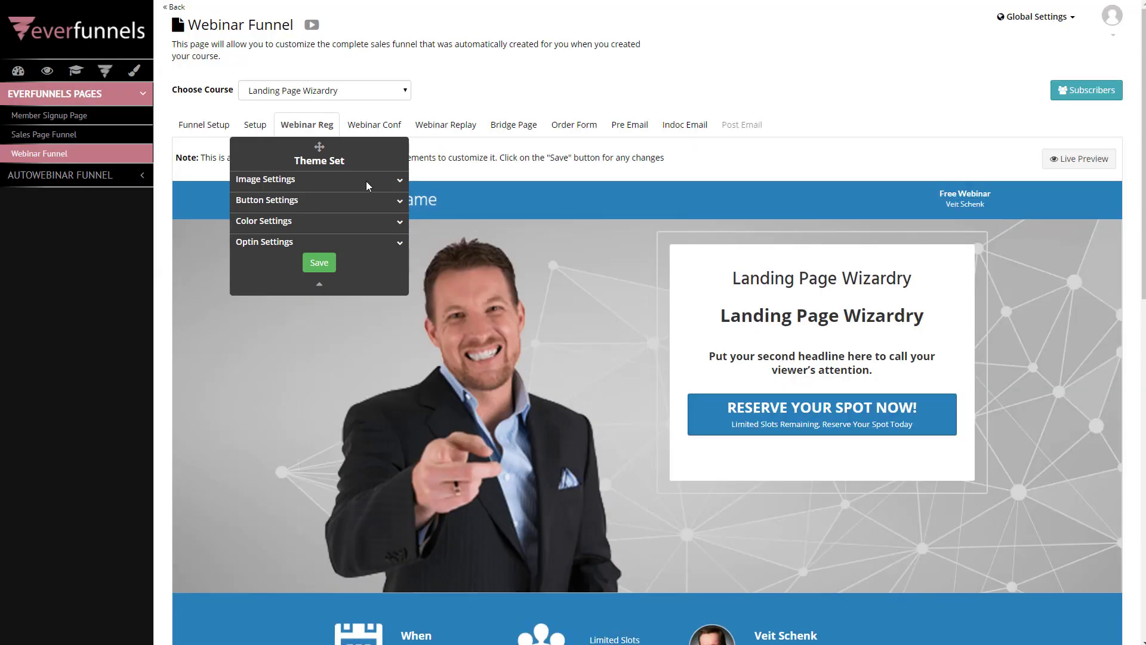
left_click(399, 180)
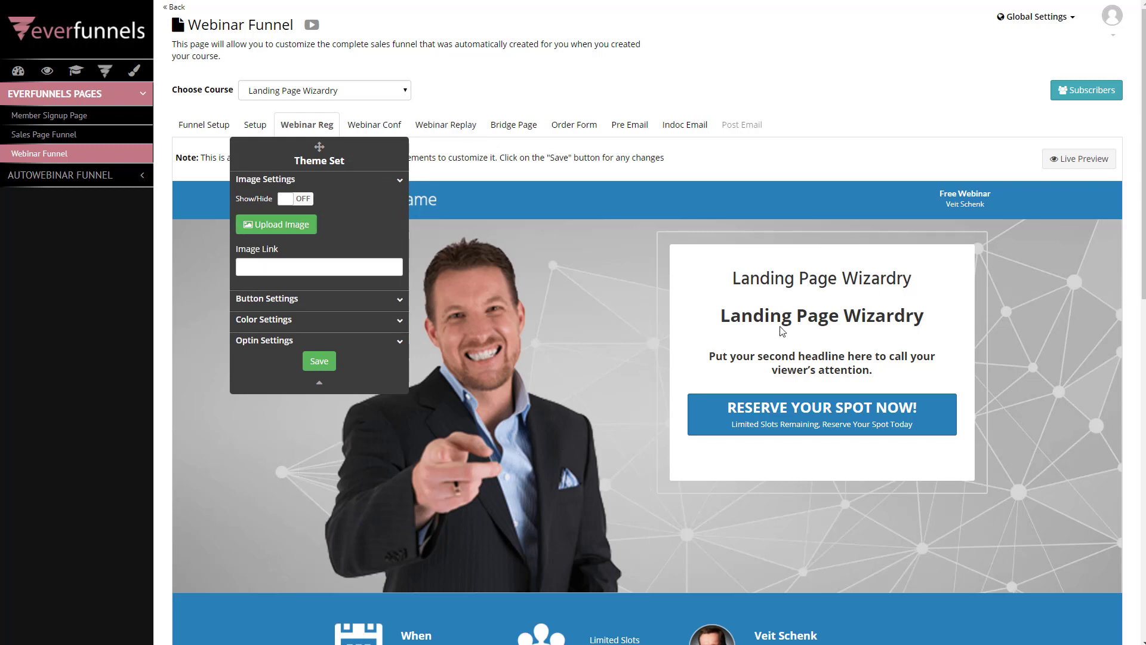
left_click(828, 315)
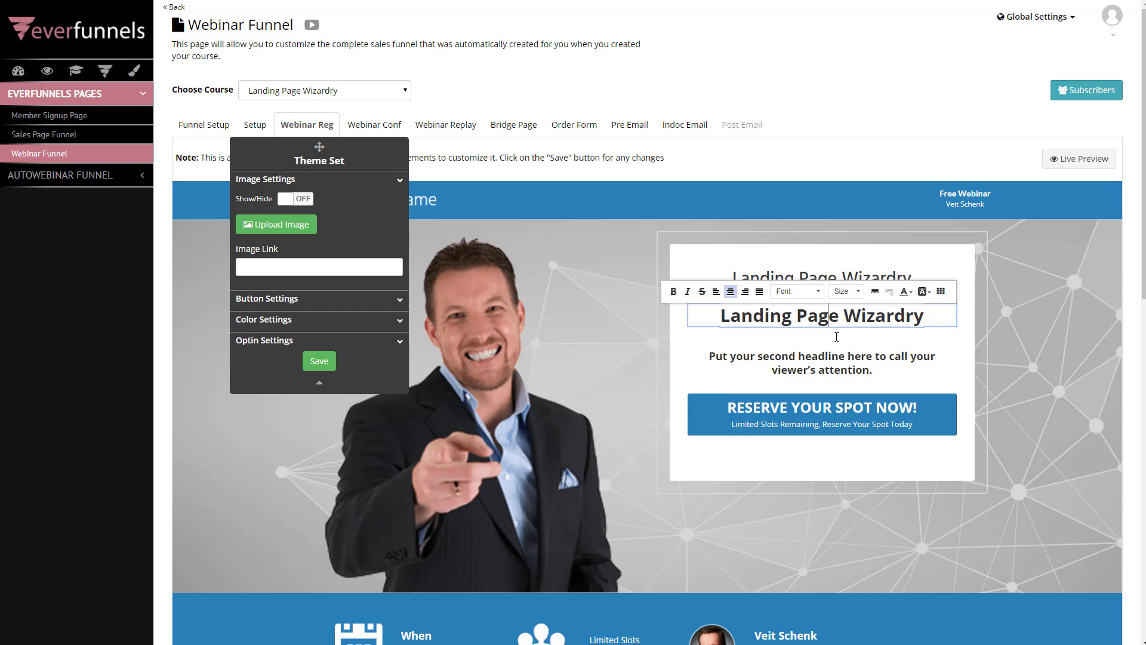
key("Right")
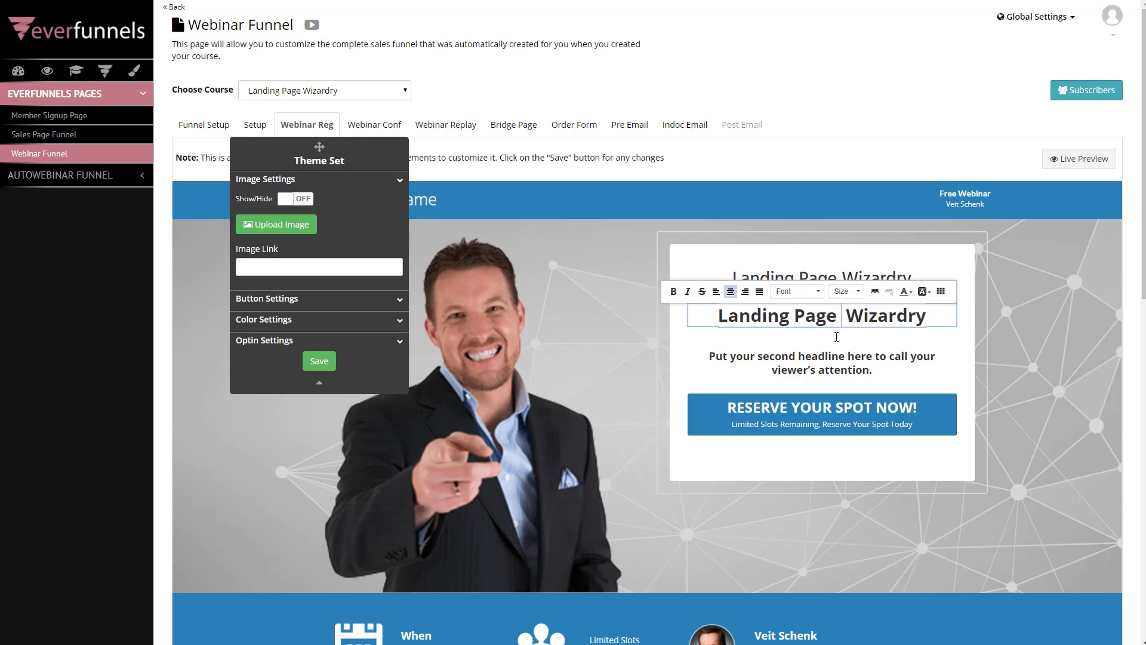
key("BackSpace")
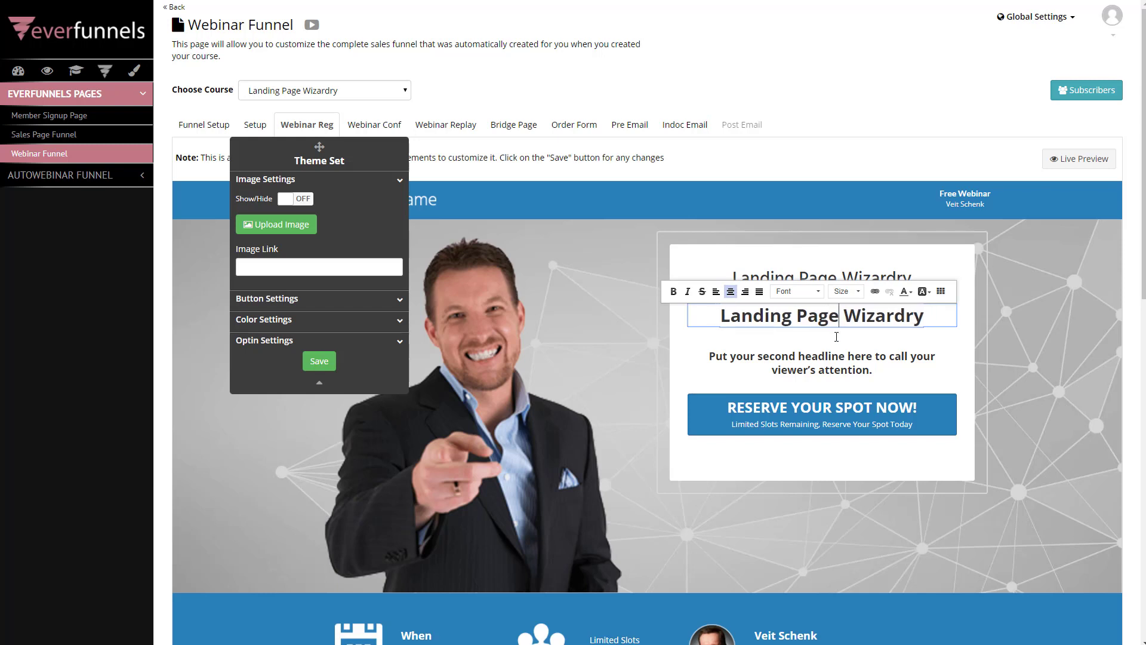
key("Right")
key("Right")
key("Right")
key("Right")
key("Right")
key("Right")
key("Right")
key("Right")
key("Right")
type("J.K Ro")
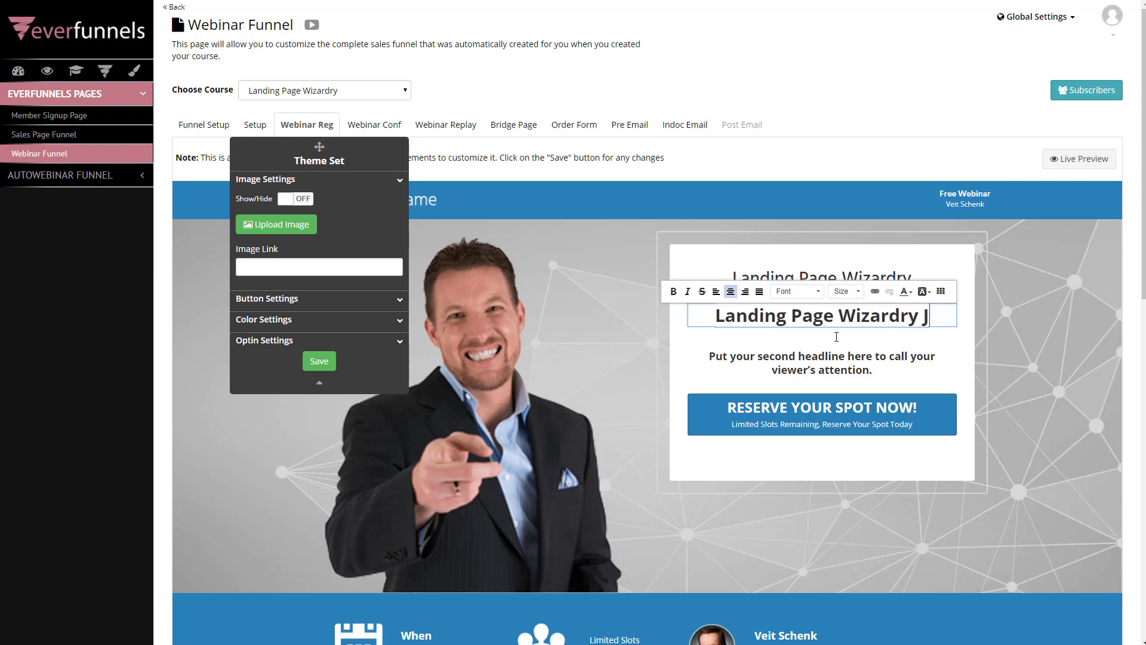
type("ng Style")
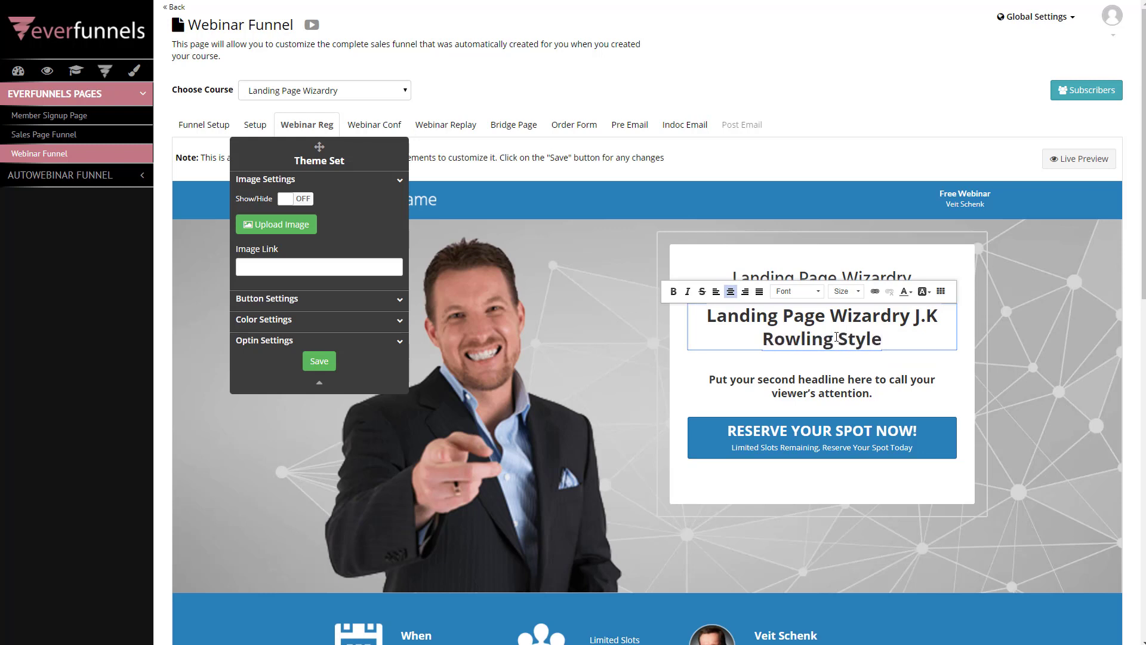
Replace the registration page's second headline with "You will have your high-converting landing page at the end of this webinar"
left_click(798, 380)
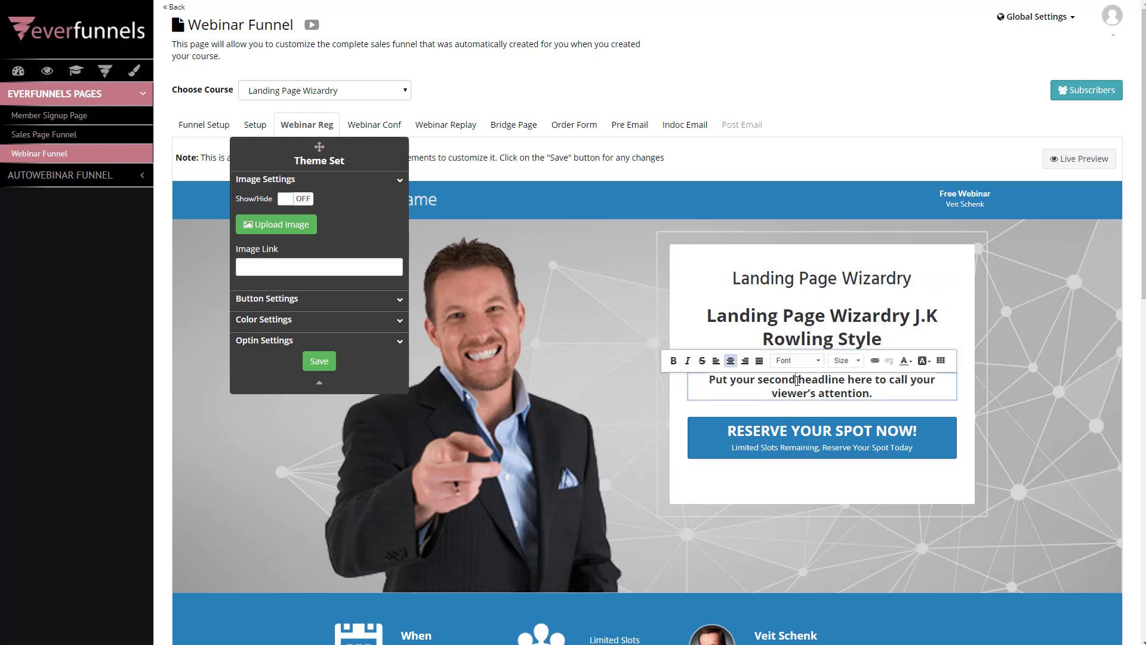
key("ctrl+a")
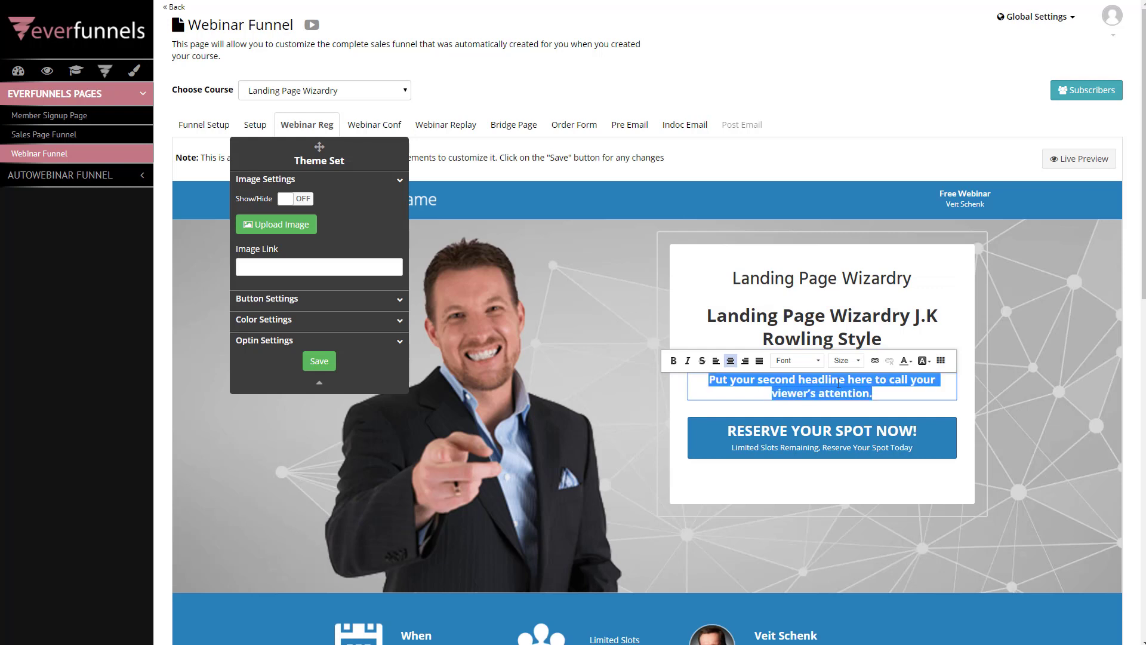
type("You will")
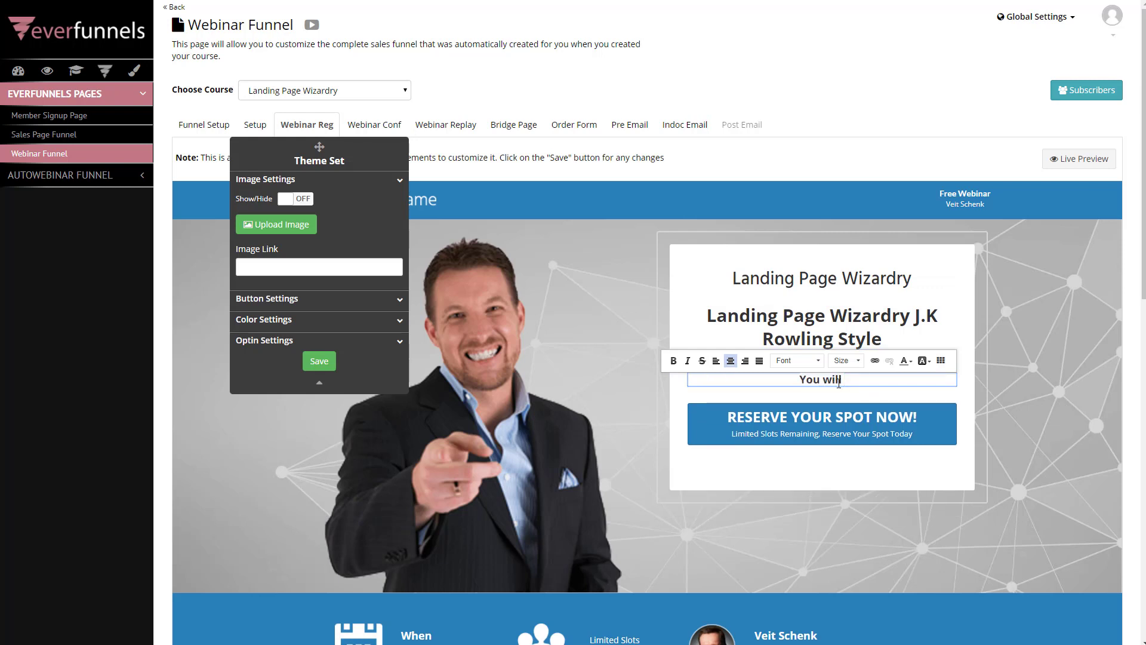
type(" have your hih")
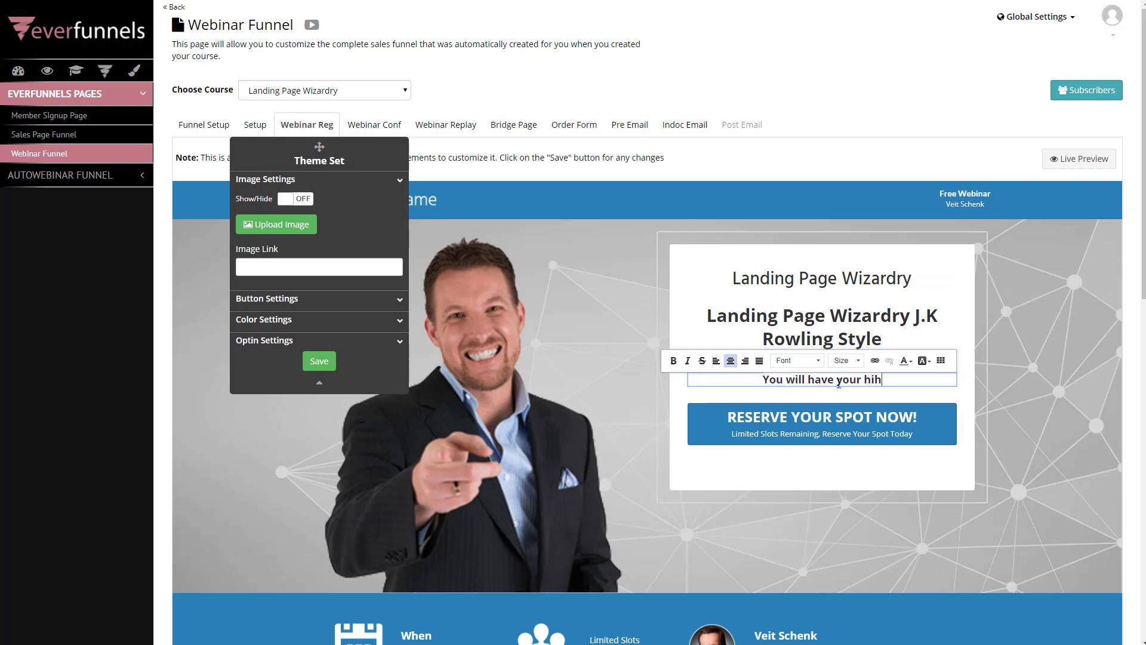
type("ig")
key("BackSpace")
key("BackSpace")
key("BackSpace")
type("gh-co")
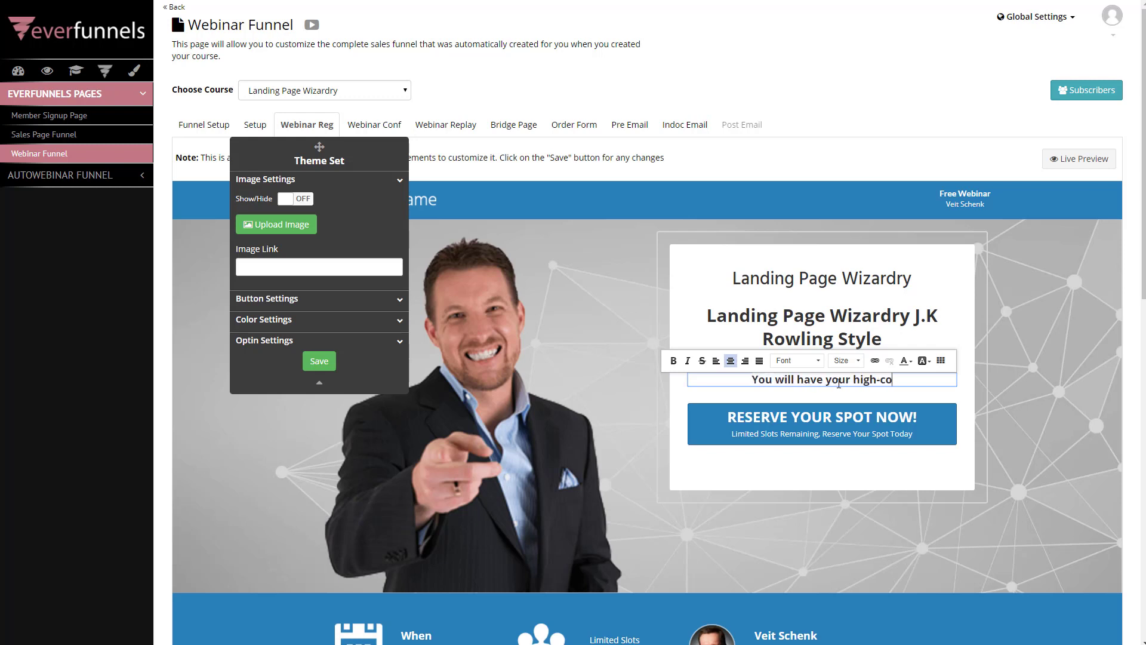
type("nverting ")
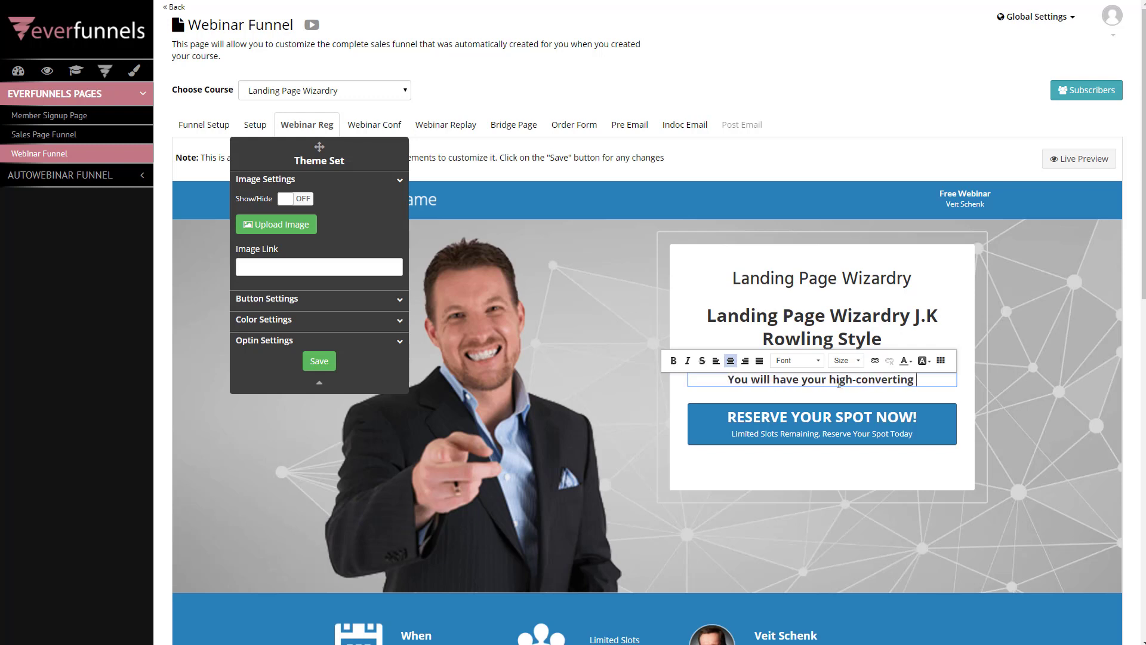
type("landing p")
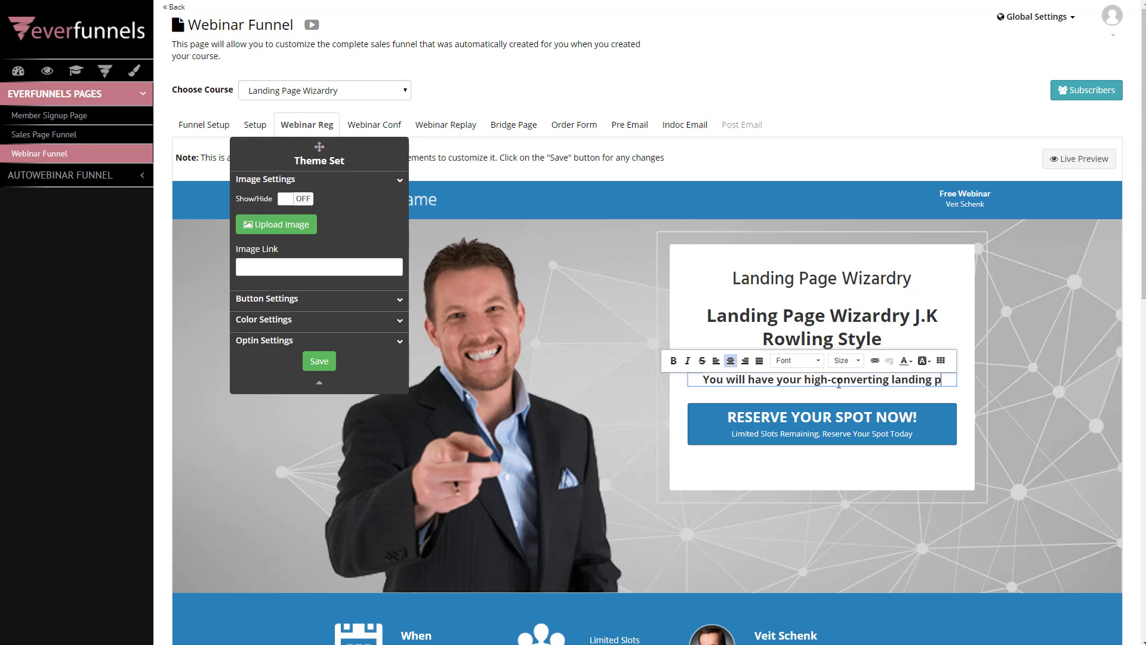
type("age at the end of thisw")
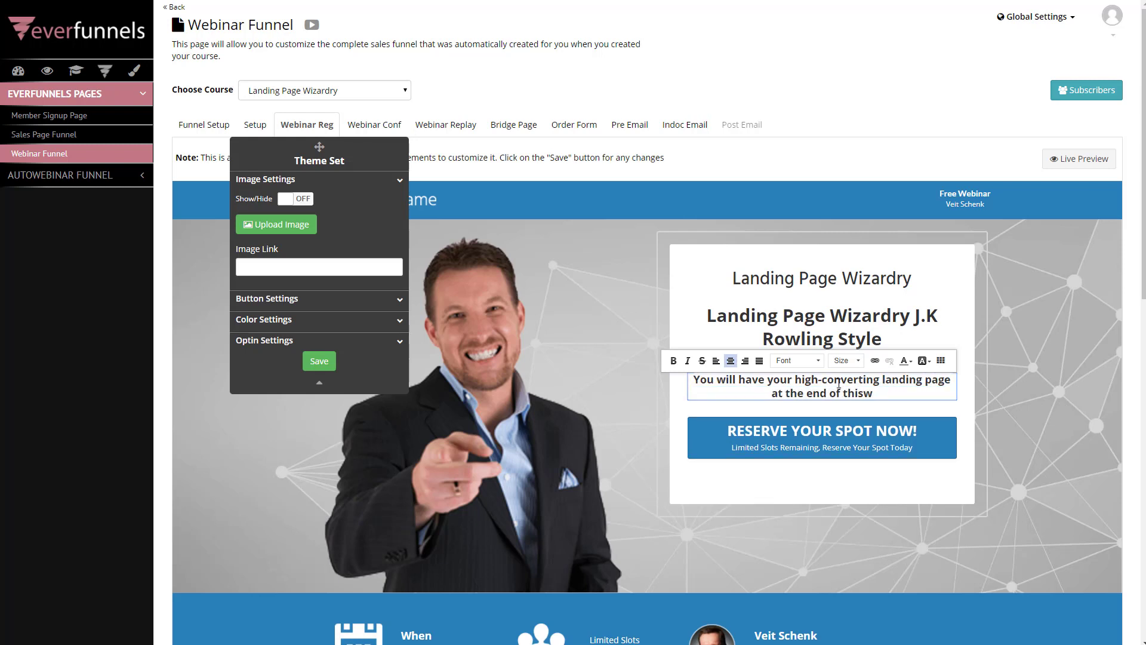
key("BackSpace")
type("webinar")
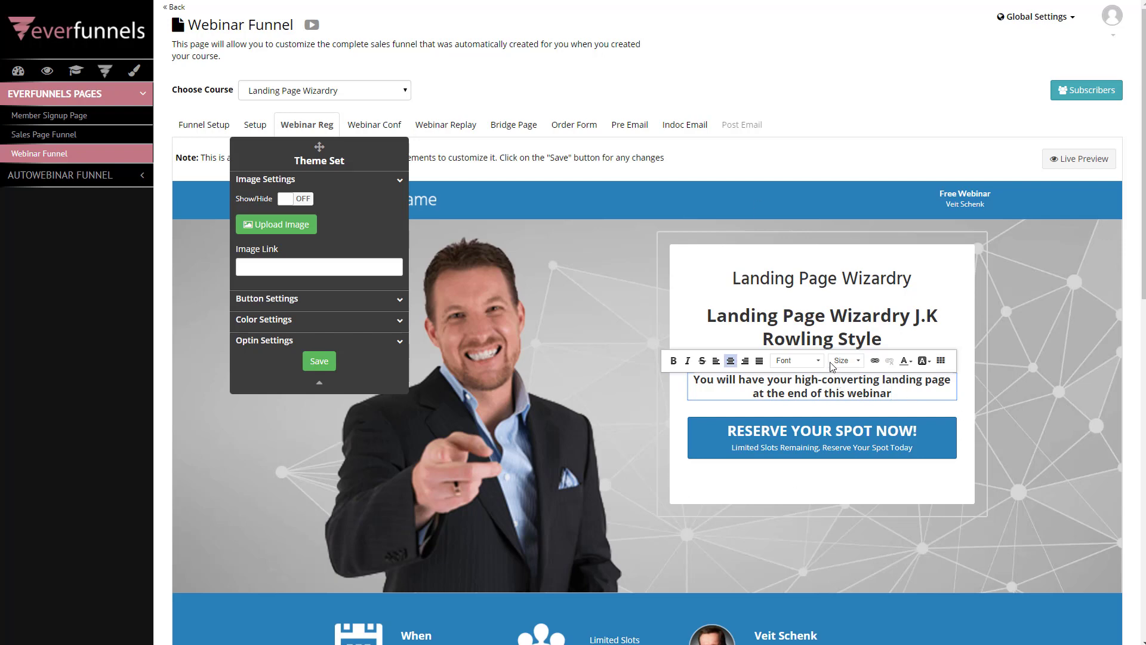
Review the registration page's presenter photo, schedule bar and three secret descriptions, and return to the general setup
scroll(627, 432, "down", 4)
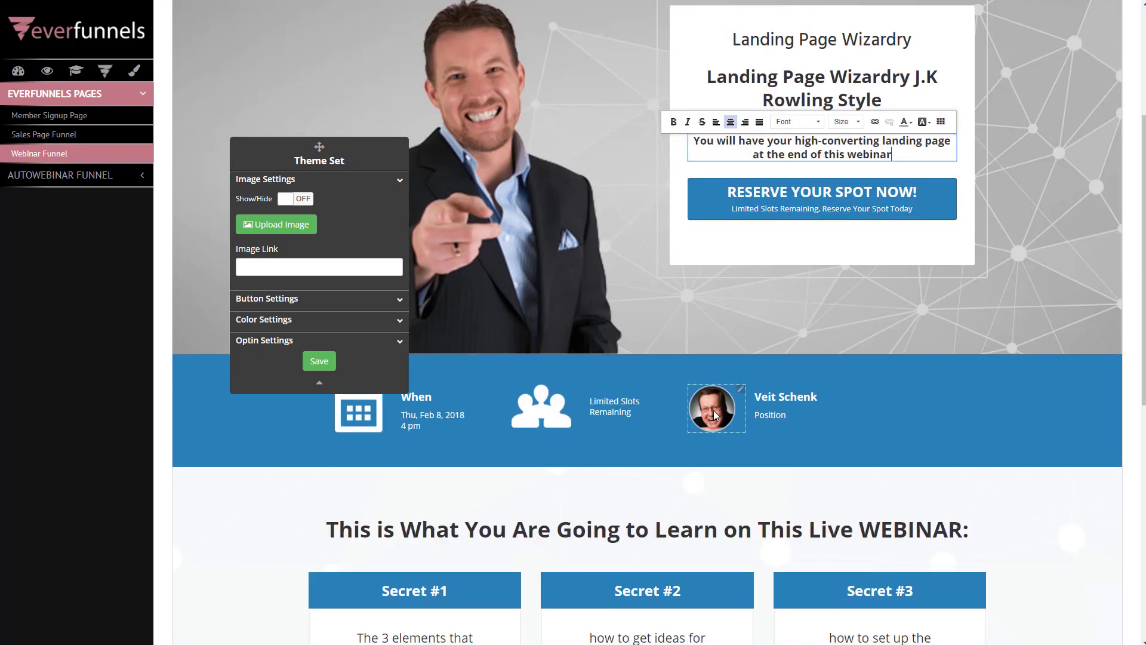
left_click(715, 416)
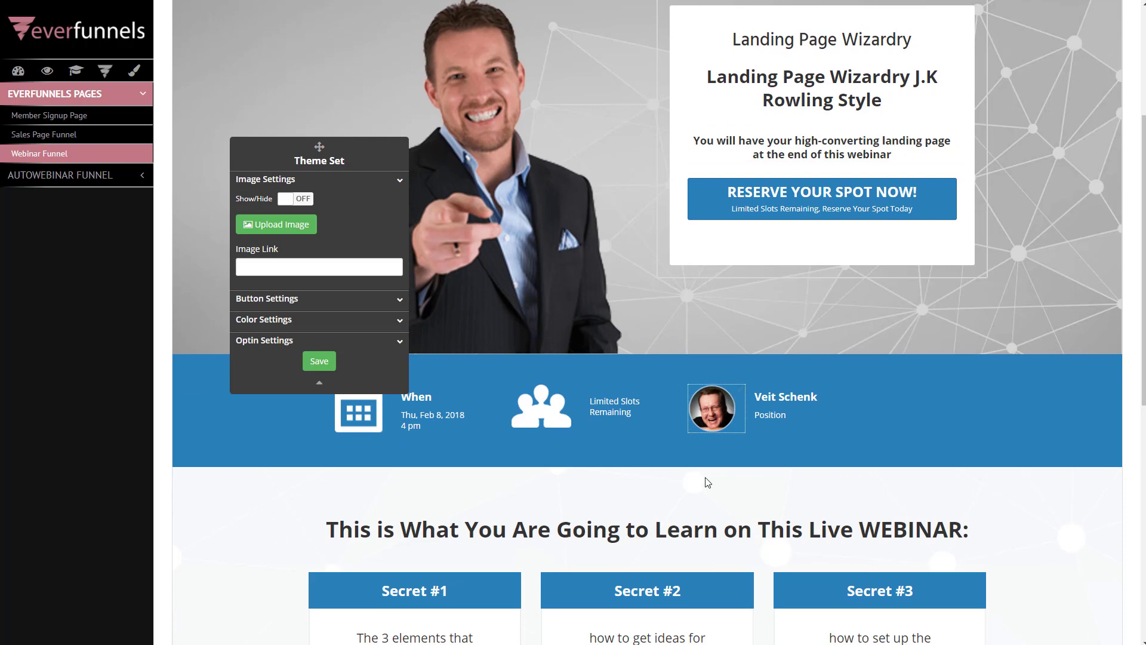
scroll(702, 482, "down", 3)
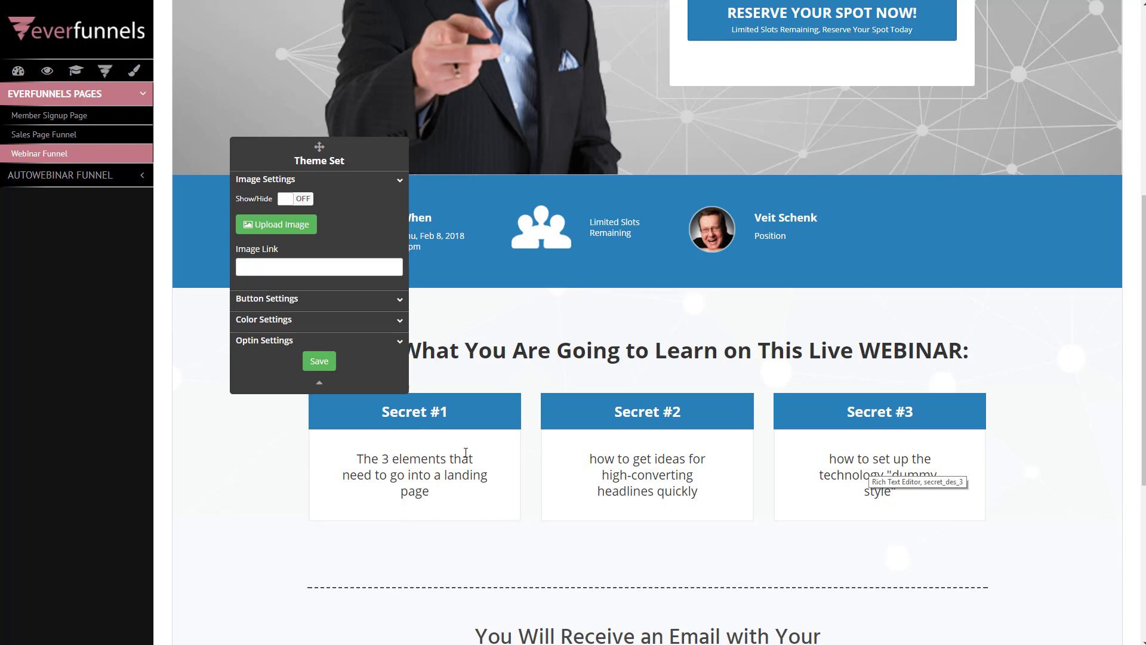
scroll(576, 468, "up", 1)
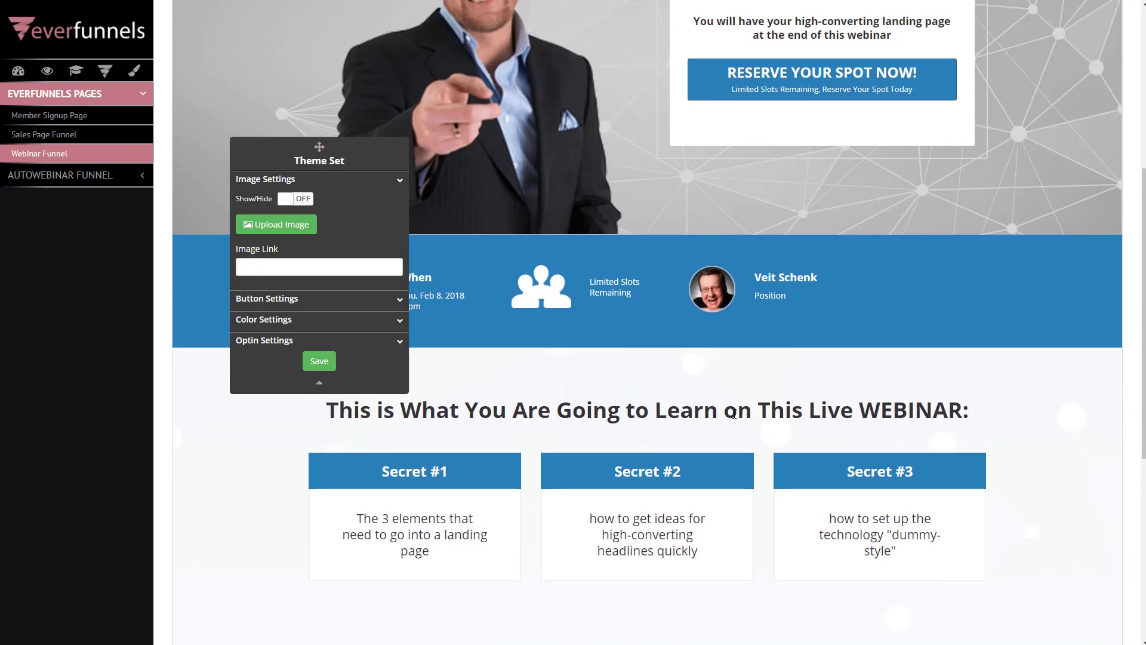
scroll(744, 427, "up", 5)
scroll(258, 65, "up", 1)
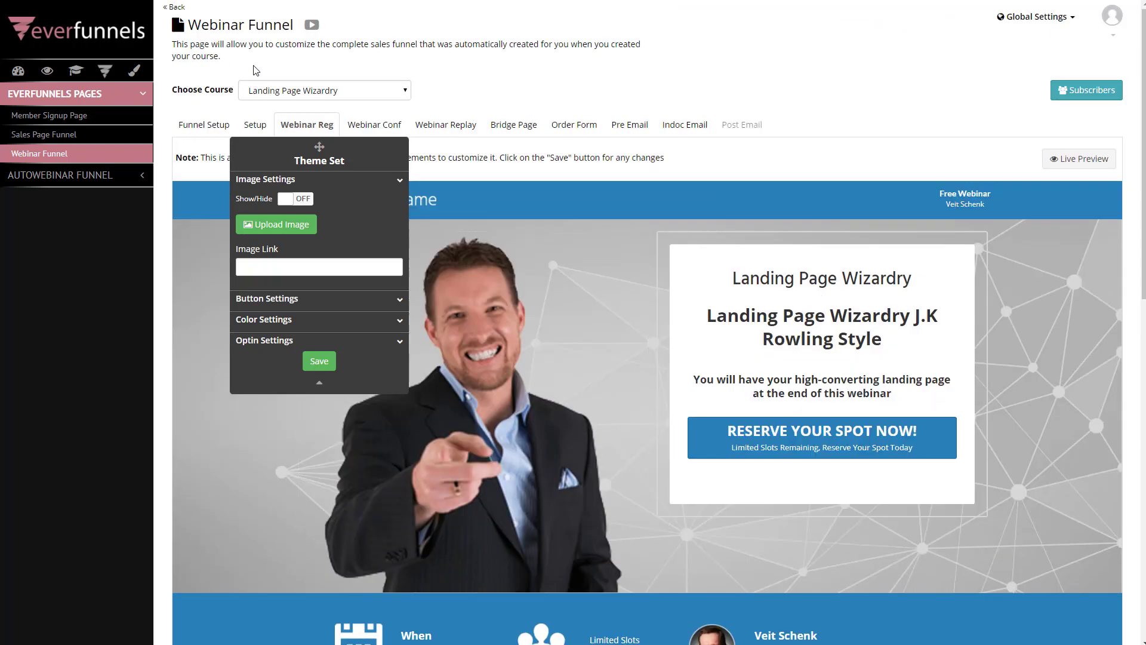
left_click(256, 122)
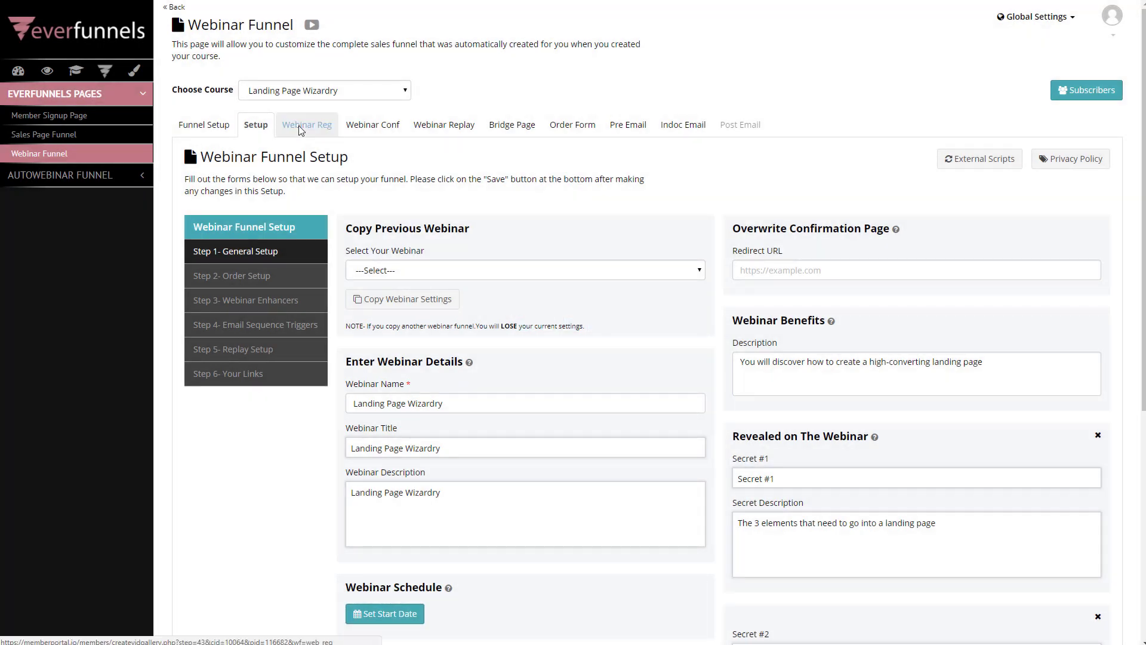
Open the webinar confirmation page's design and extend the line under the congratulations heading to "See you on the webinar, It'll be fun!"
left_click(372, 126)
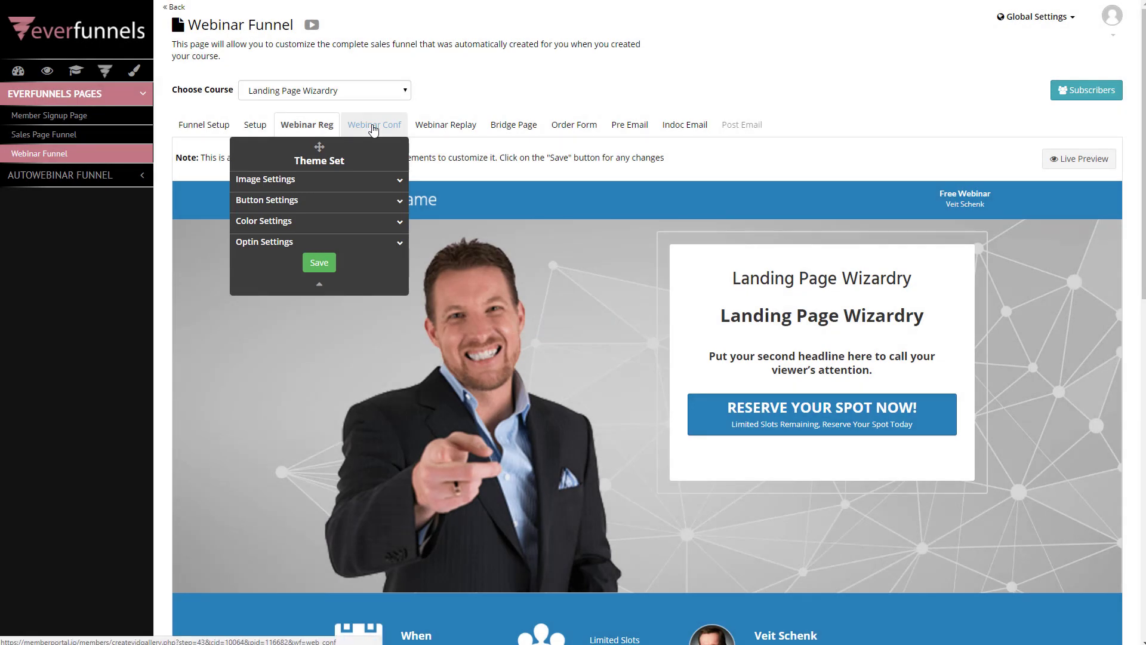
left_click(371, 128)
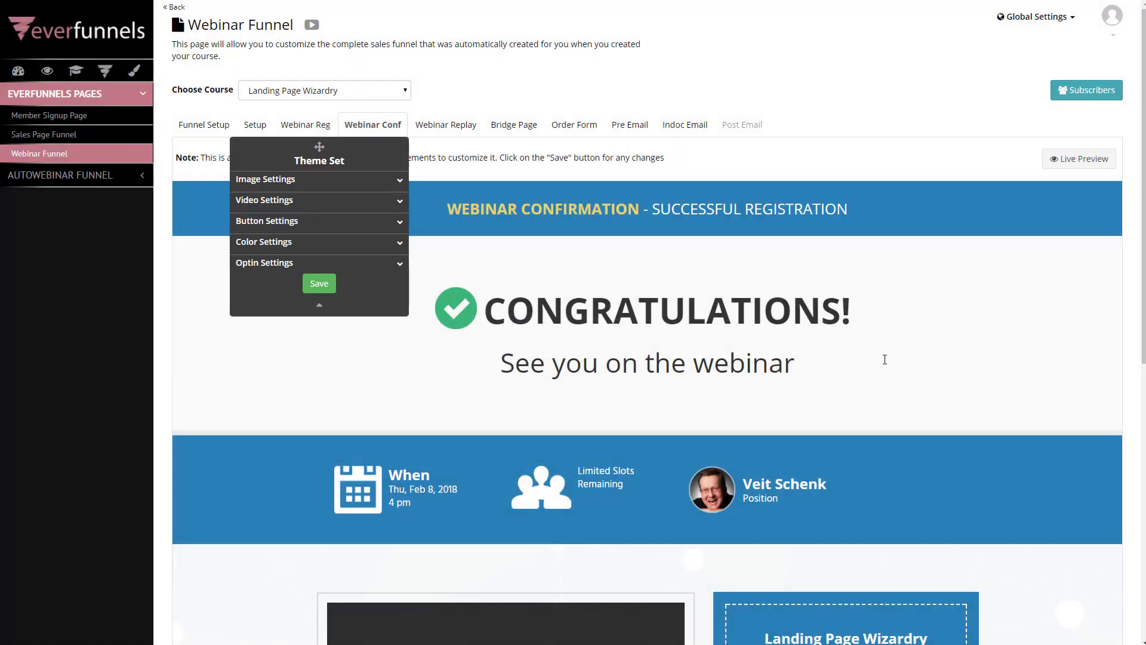
left_click(811, 364)
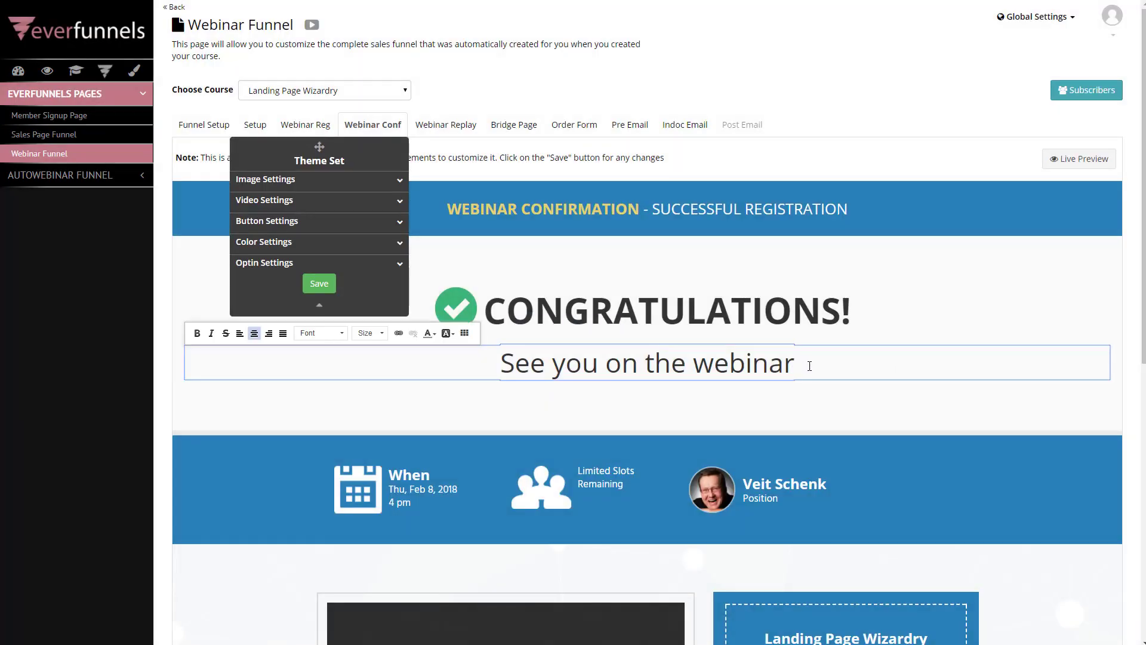
type(", It")
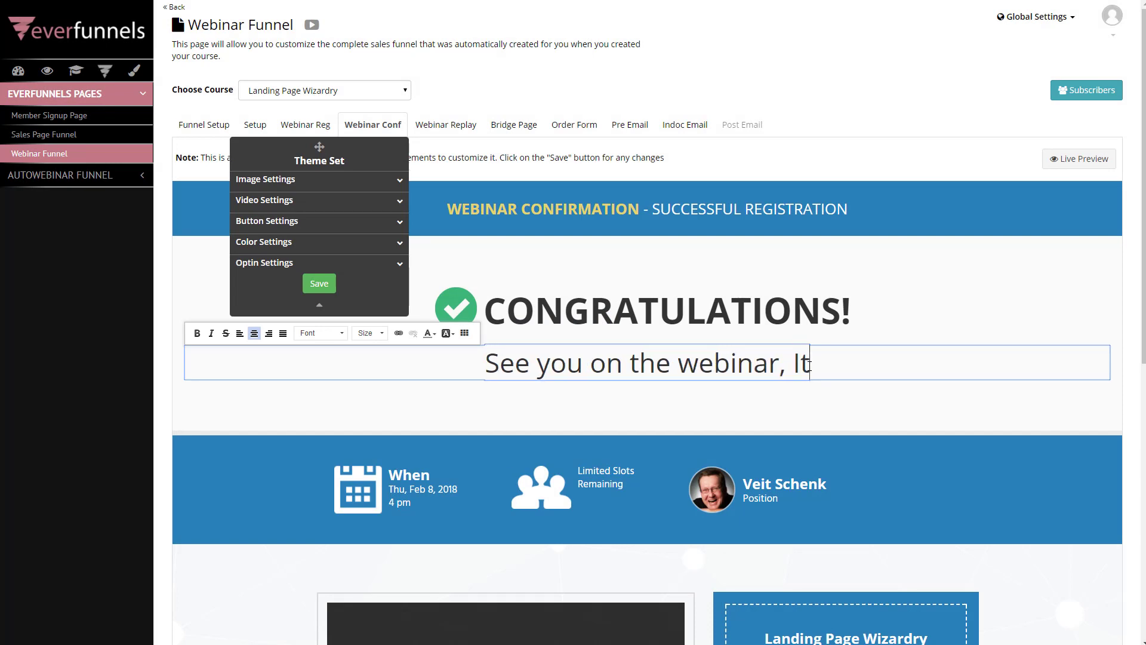
type("'ll be fun!")
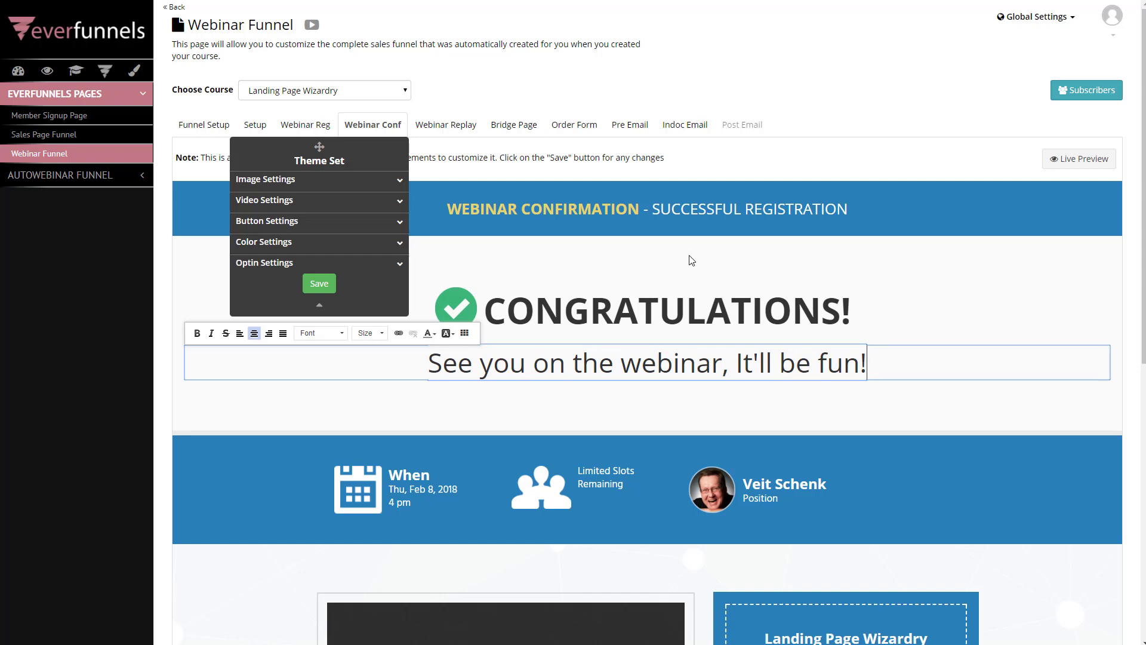
Review the confirmation page's thank-you video, countdown, social links and warning text, and save the page
scroll(695, 265, "down", 5)
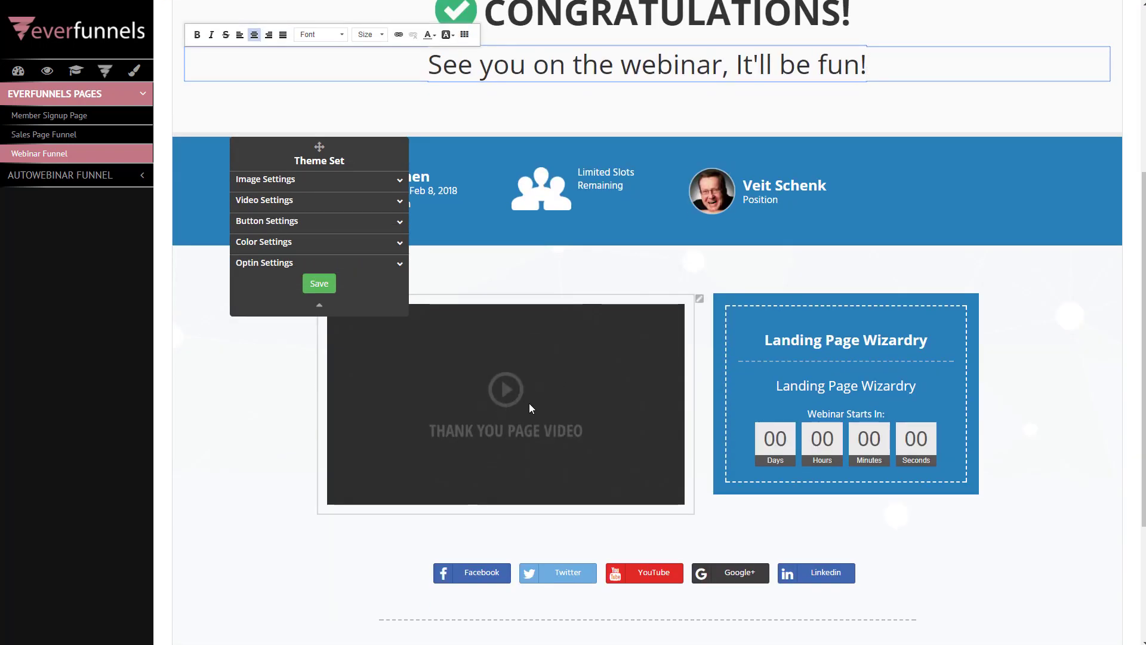
scroll(538, 393, "up", 5)
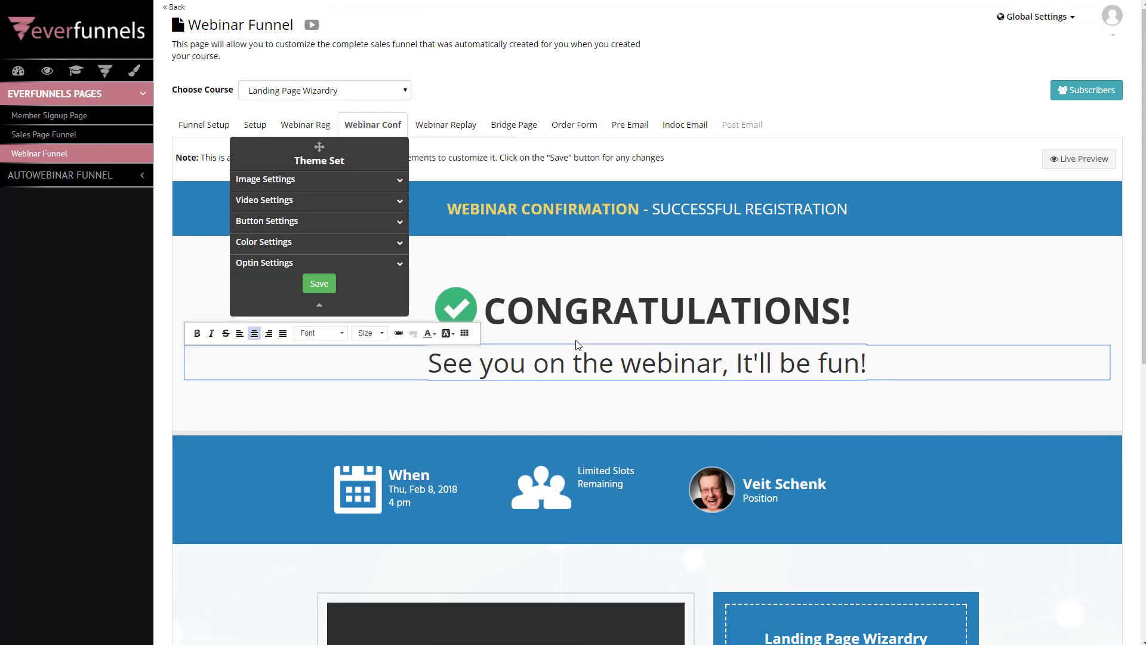
scroll(578, 351, "down", 4)
scroll(577, 349, "down", 5)
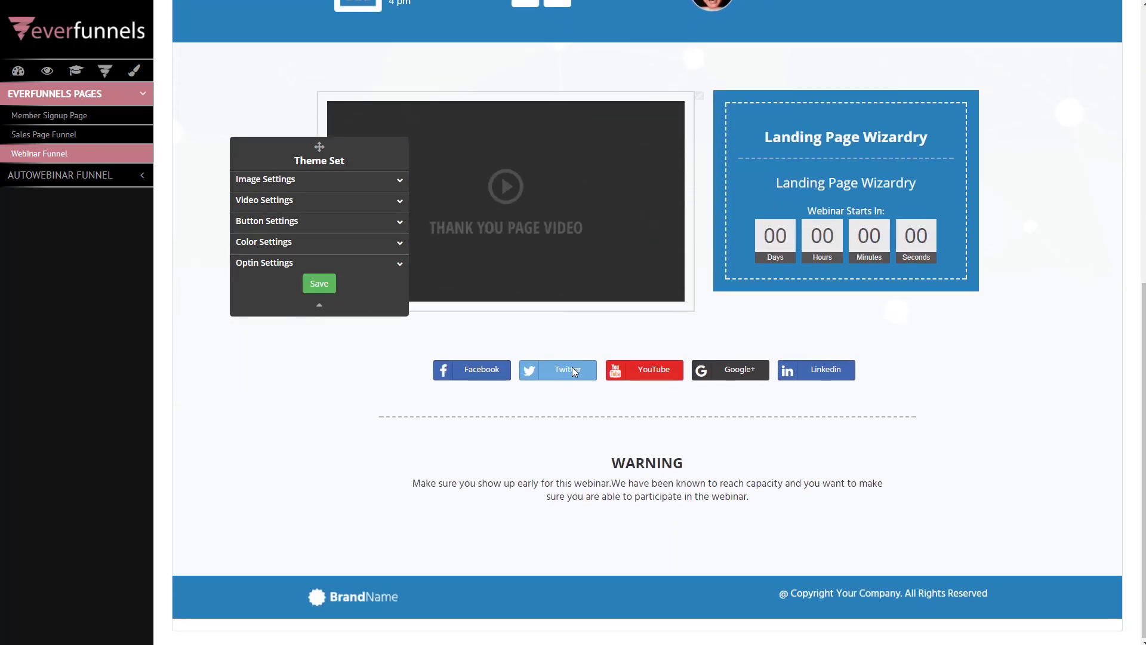
left_click(327, 288)
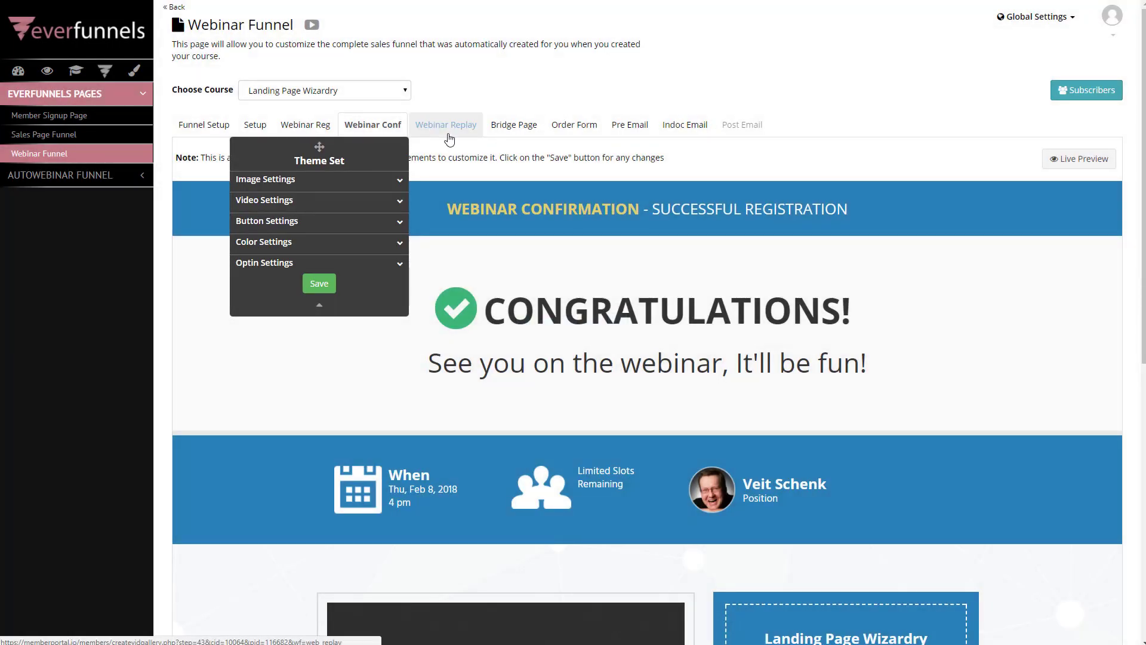
Open the bridge page's design and review its headline, video, countdown and call to action
left_click(512, 129)
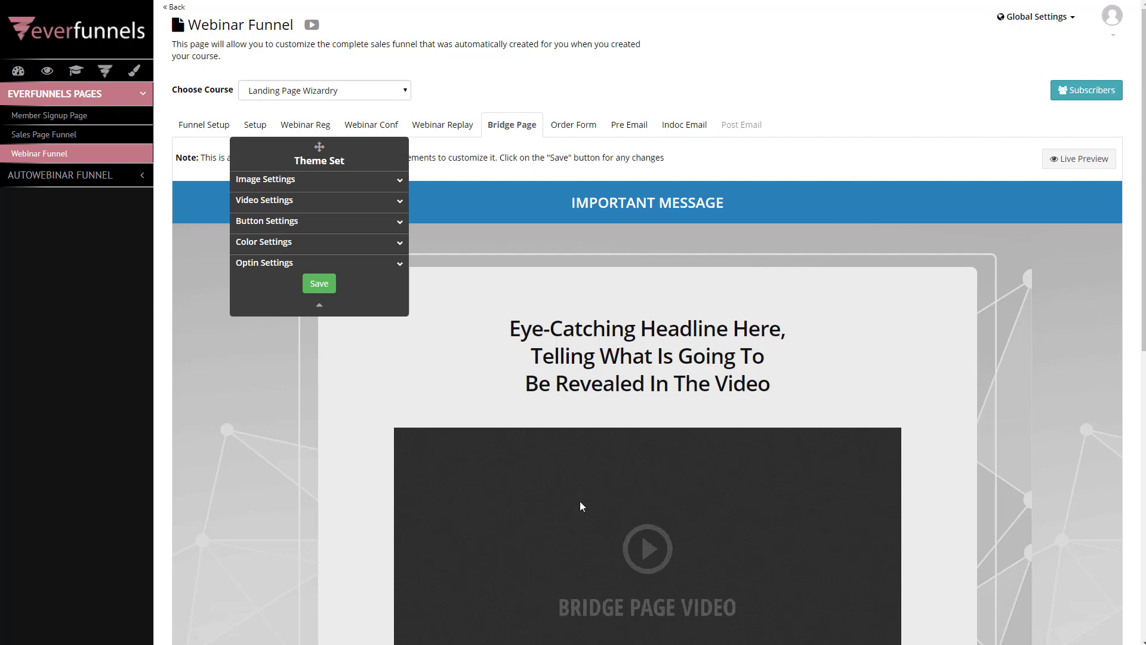
scroll(867, 363, "down", 2)
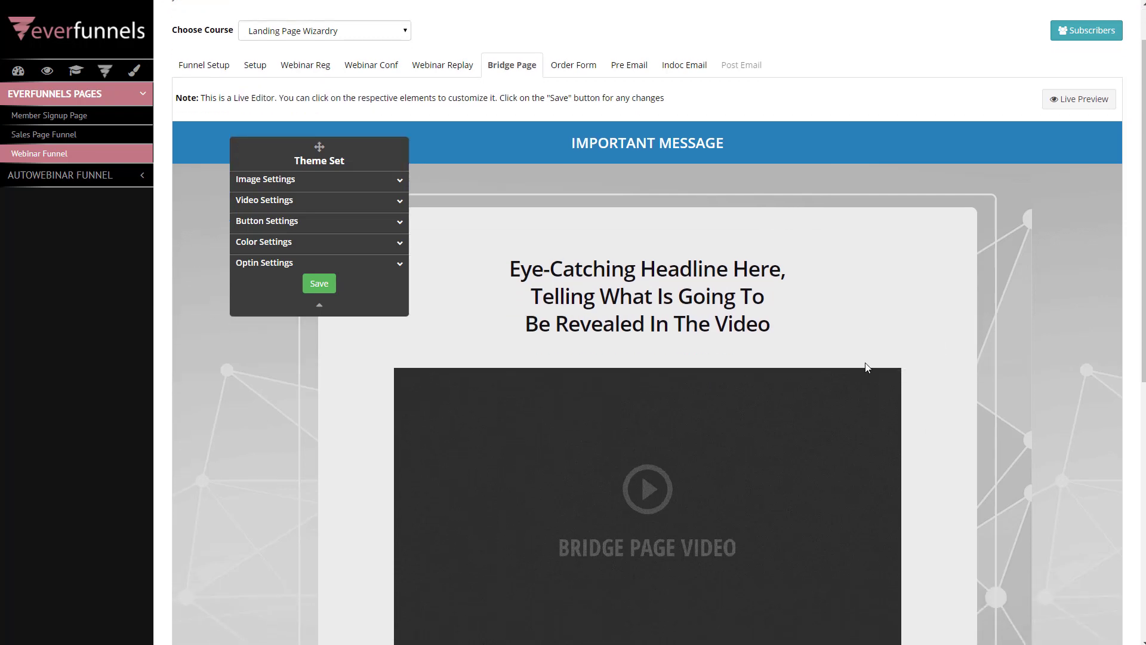
scroll(866, 368, "down", 2)
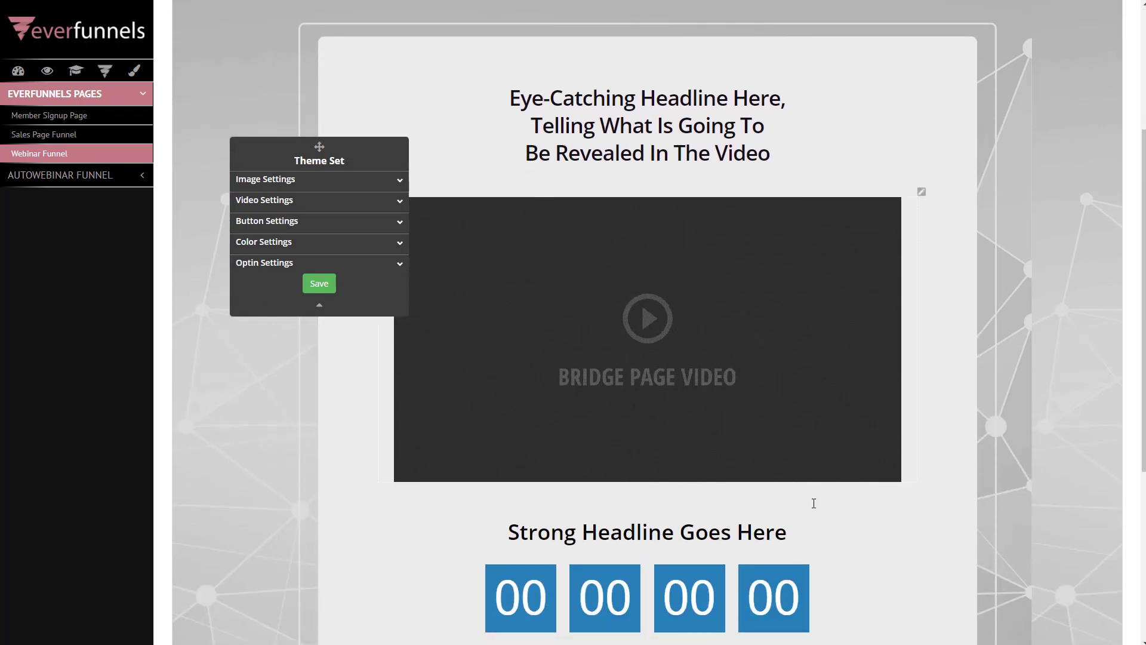
scroll(657, 544, "down", 2)
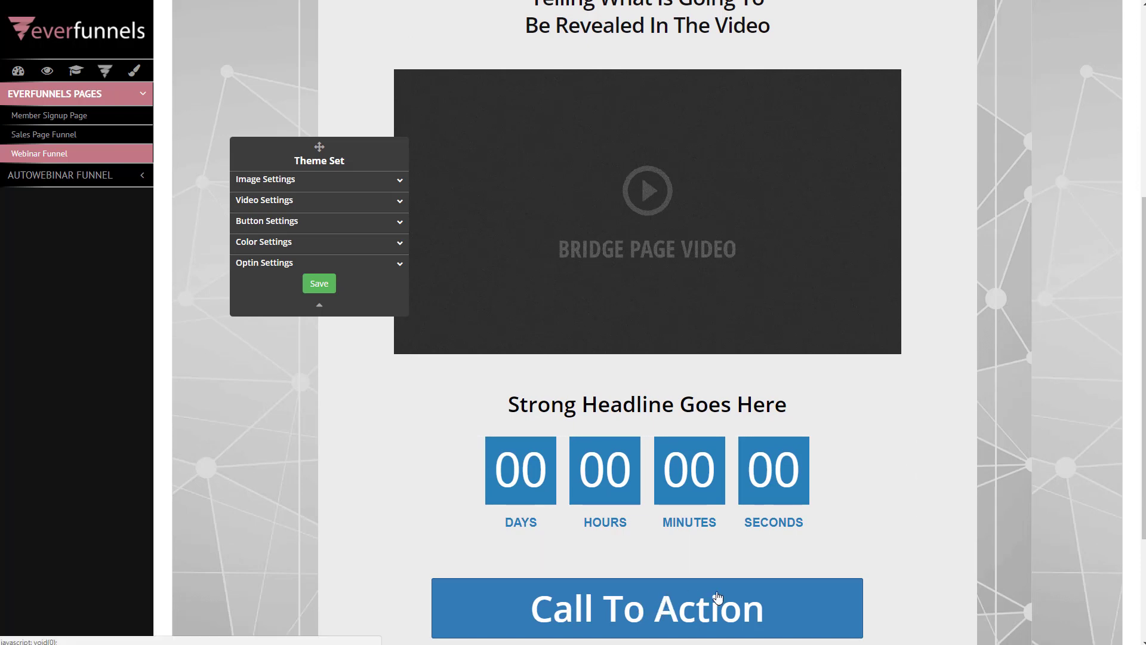
scroll(720, 603, "up", 5)
scroll(499, 382, "up", 1)
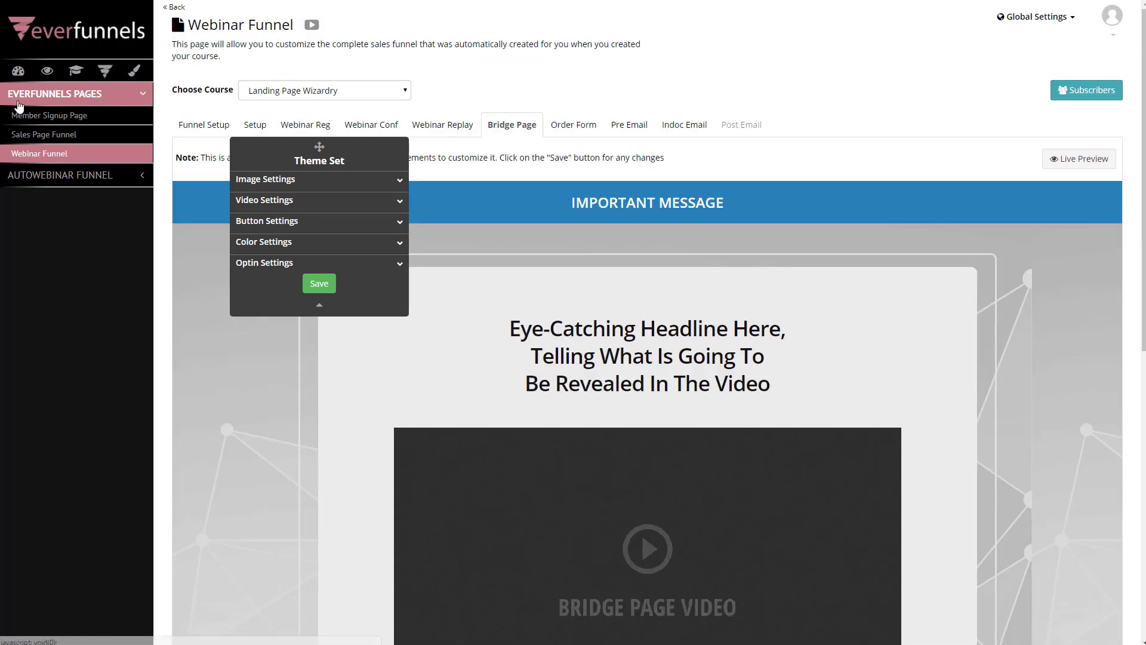
Open the order form's design and examine its order summary price and the placeholder bullet text under the payment details
left_click(580, 126)
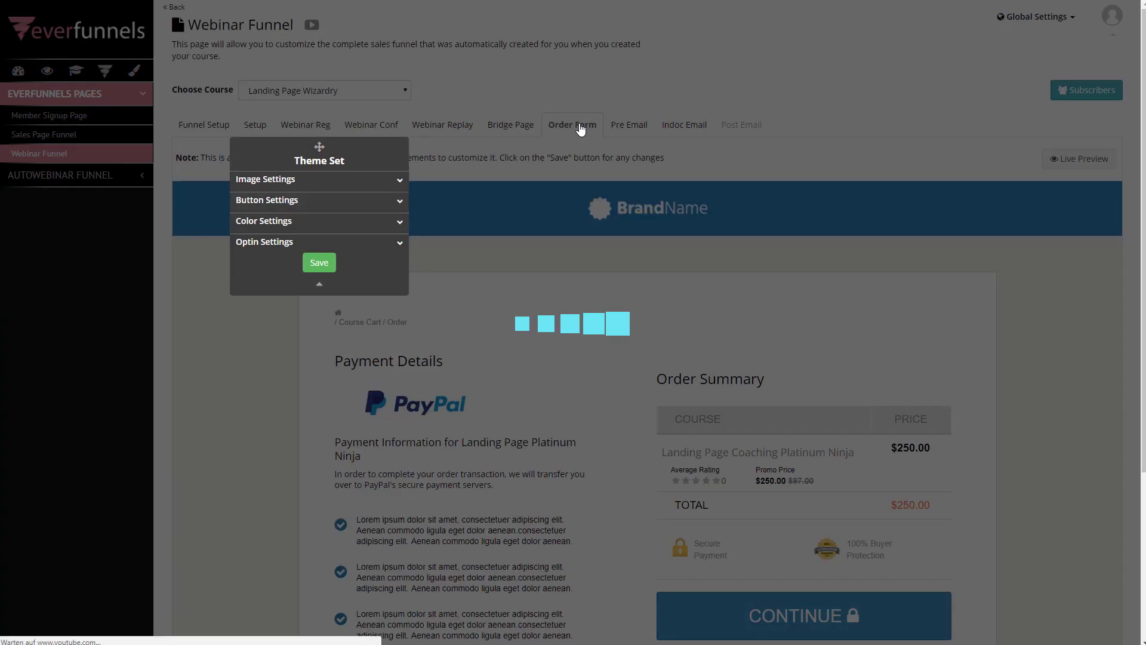
scroll(767, 343, "down", 1)
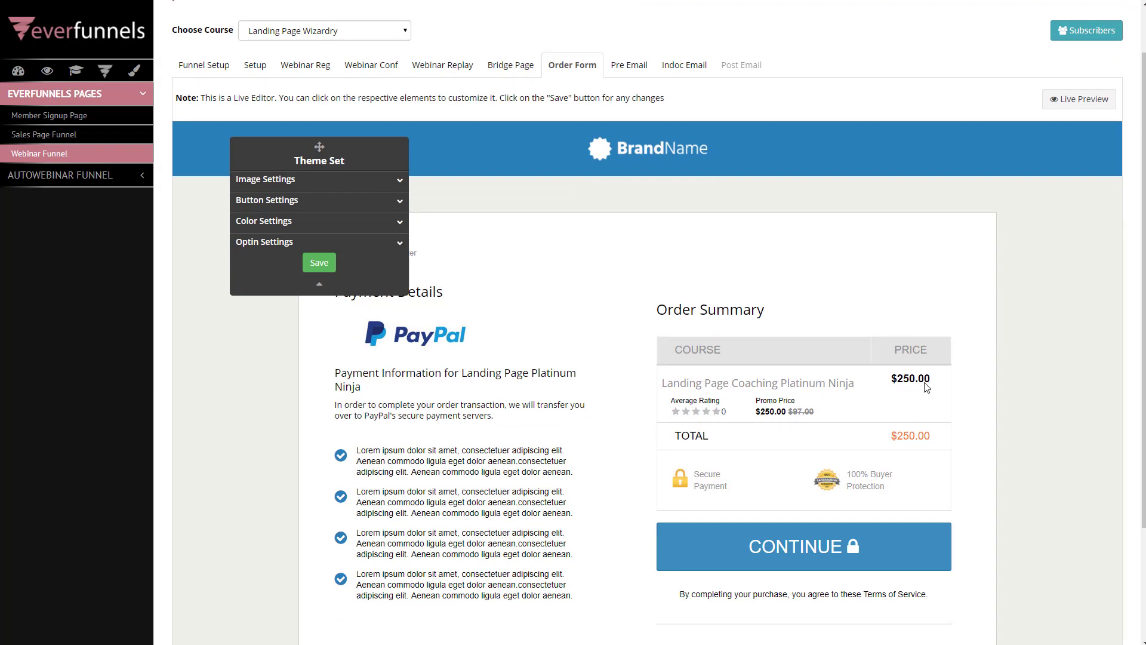
left_click_drag(376, 461, 511, 461)
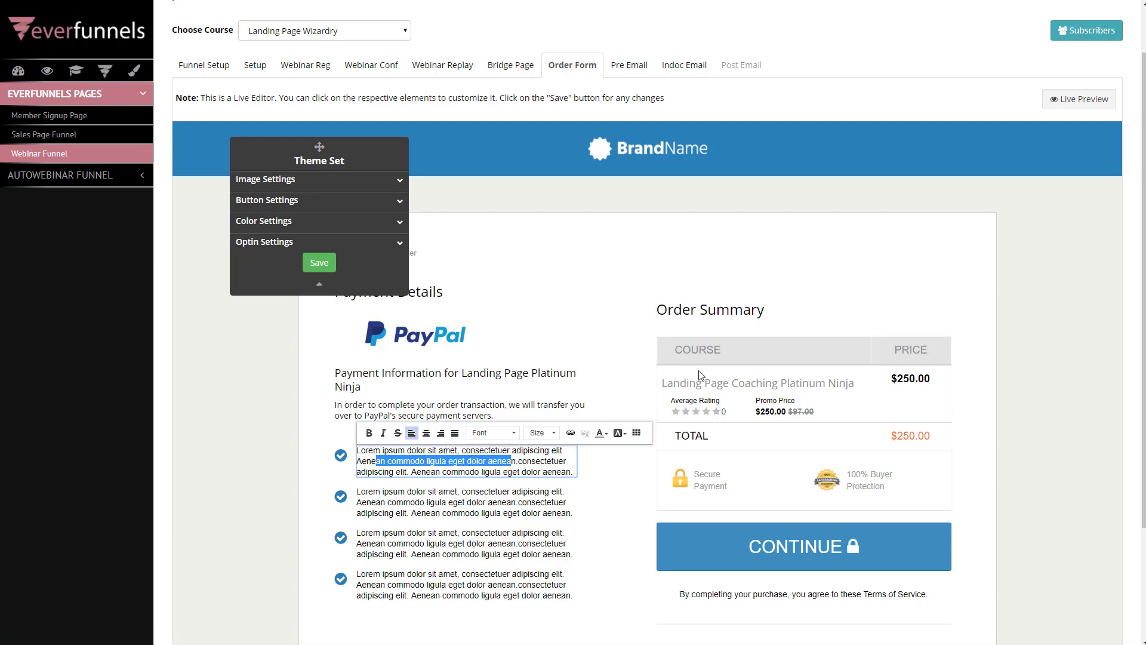
View the pre-webinar email series, check the post email availability, and open the indoctrination email series
left_click(629, 68)
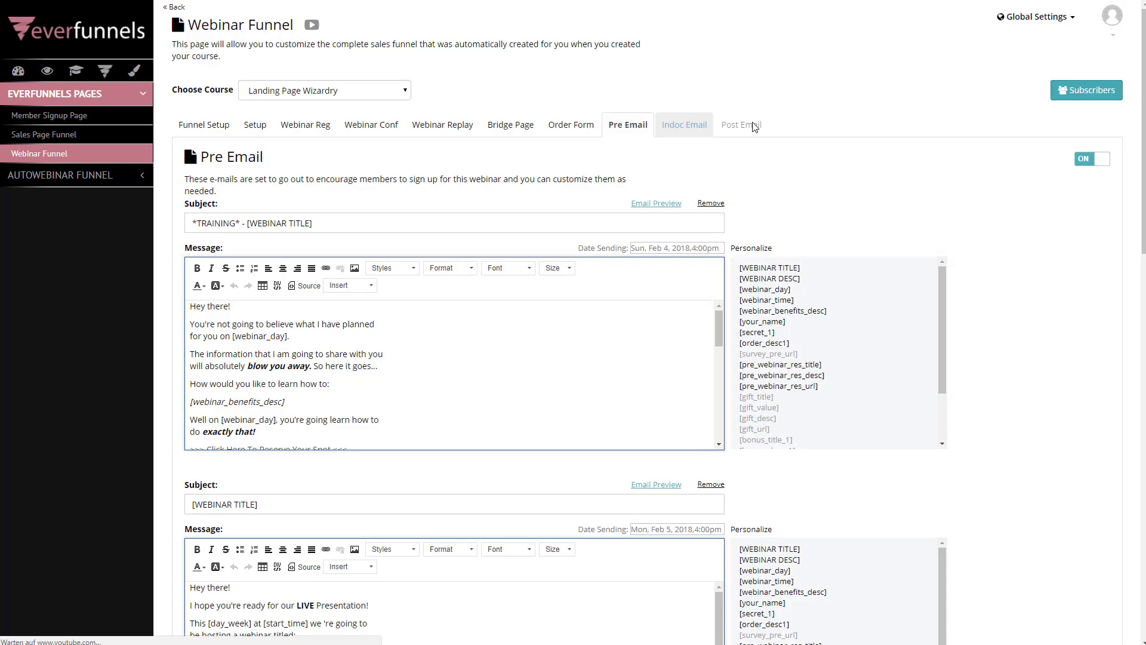
mouse_move(754, 125)
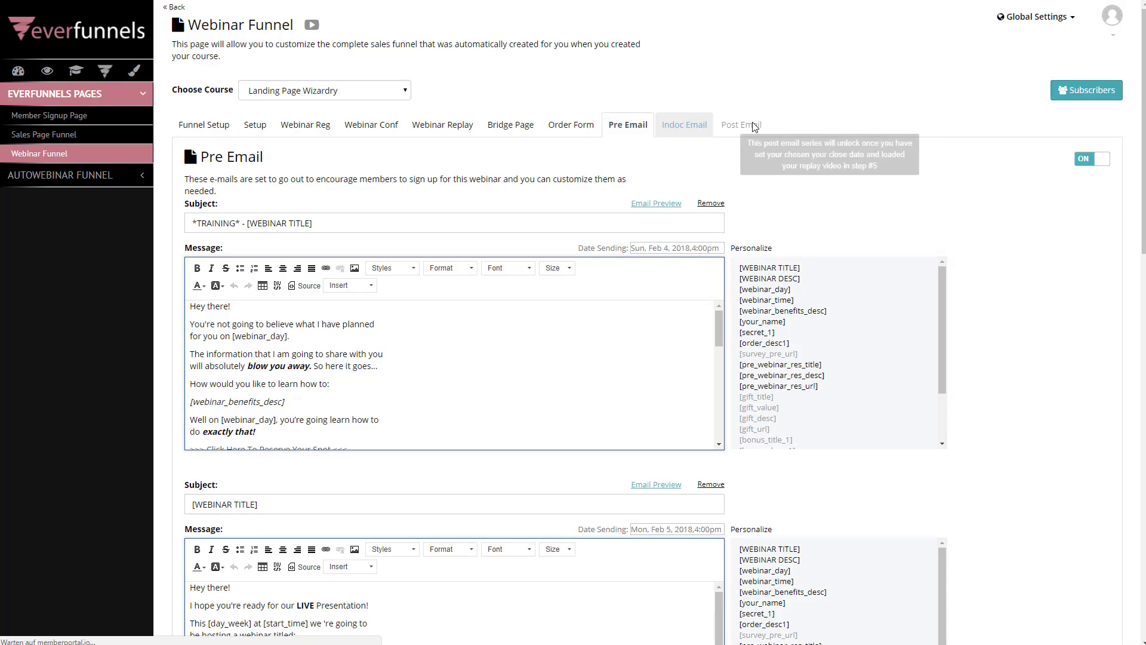
left_click(705, 131)
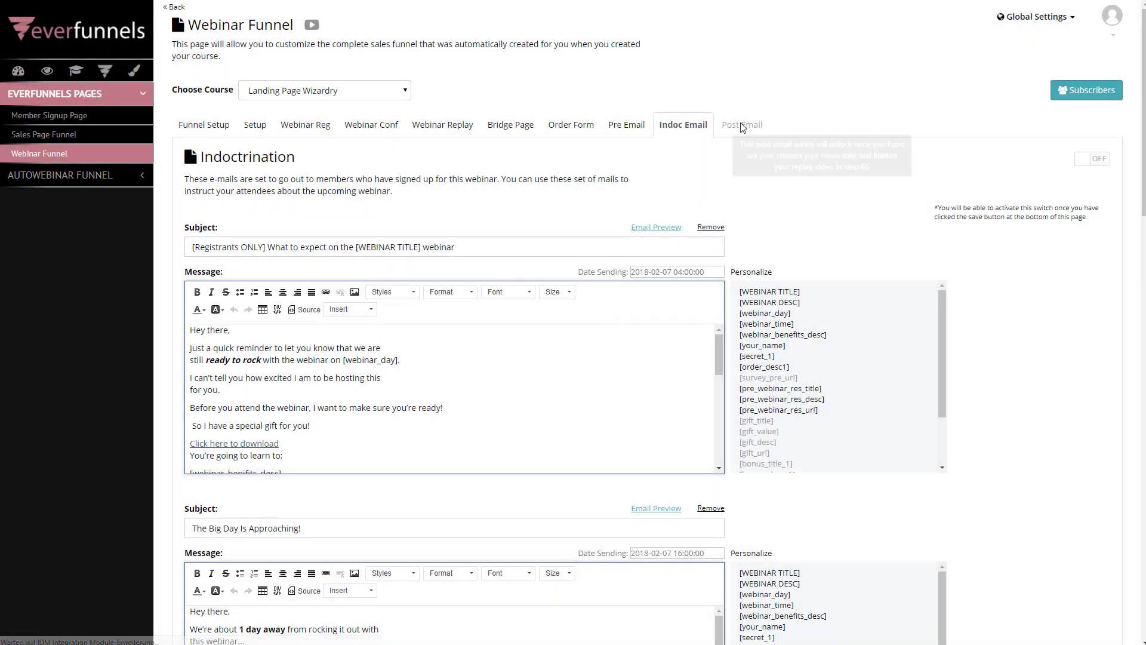
Open the list of page links in the webinar funnel's setup, select the webinar registration link and open a new browser tab
left_click(213, 128)
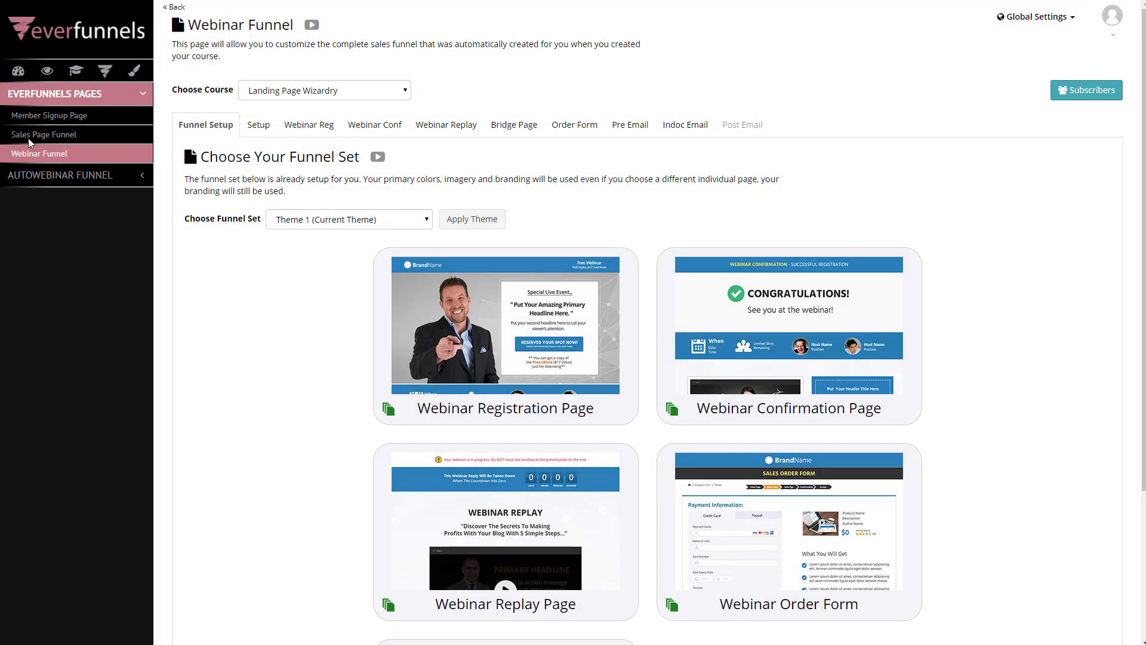
left_click(58, 154)
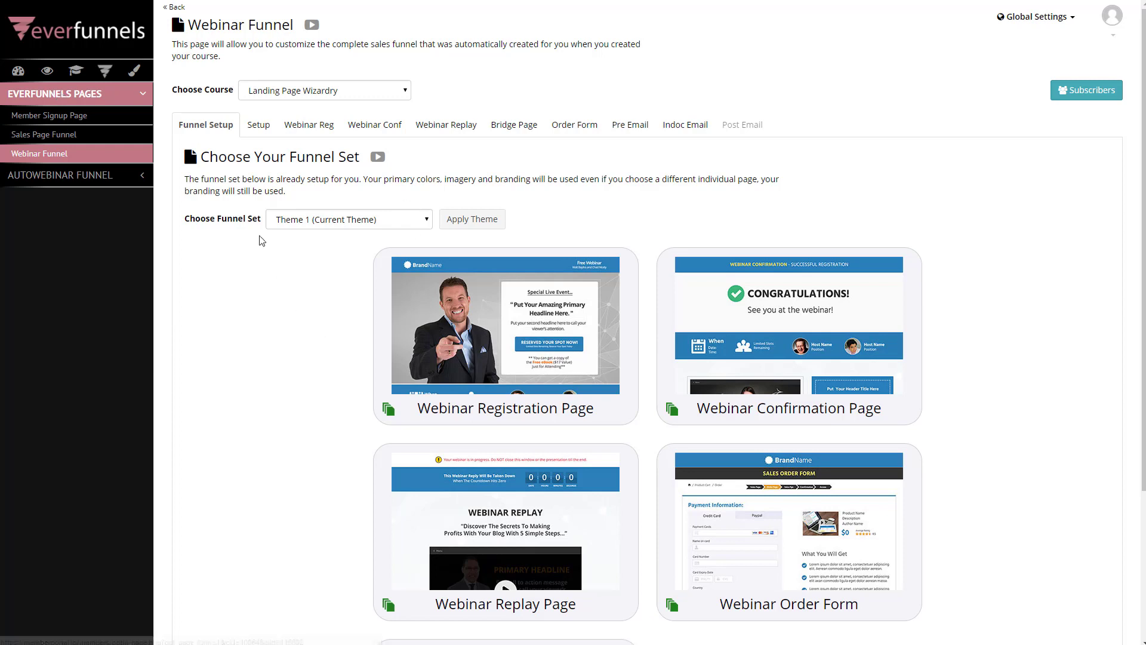
left_click(256, 125)
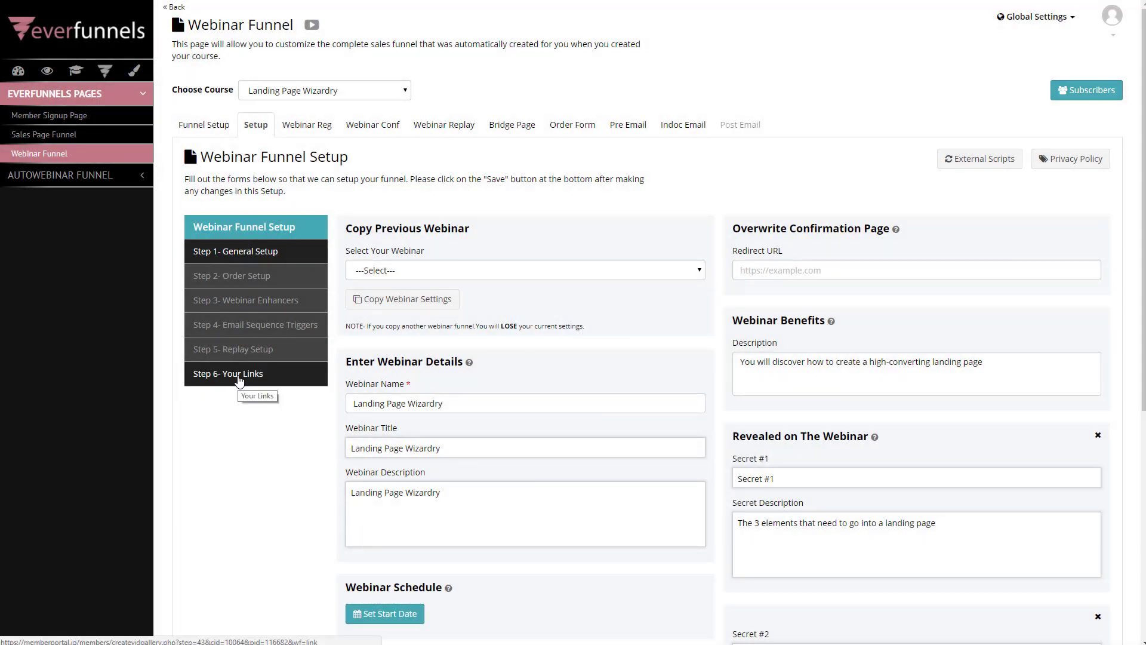
left_click(239, 375)
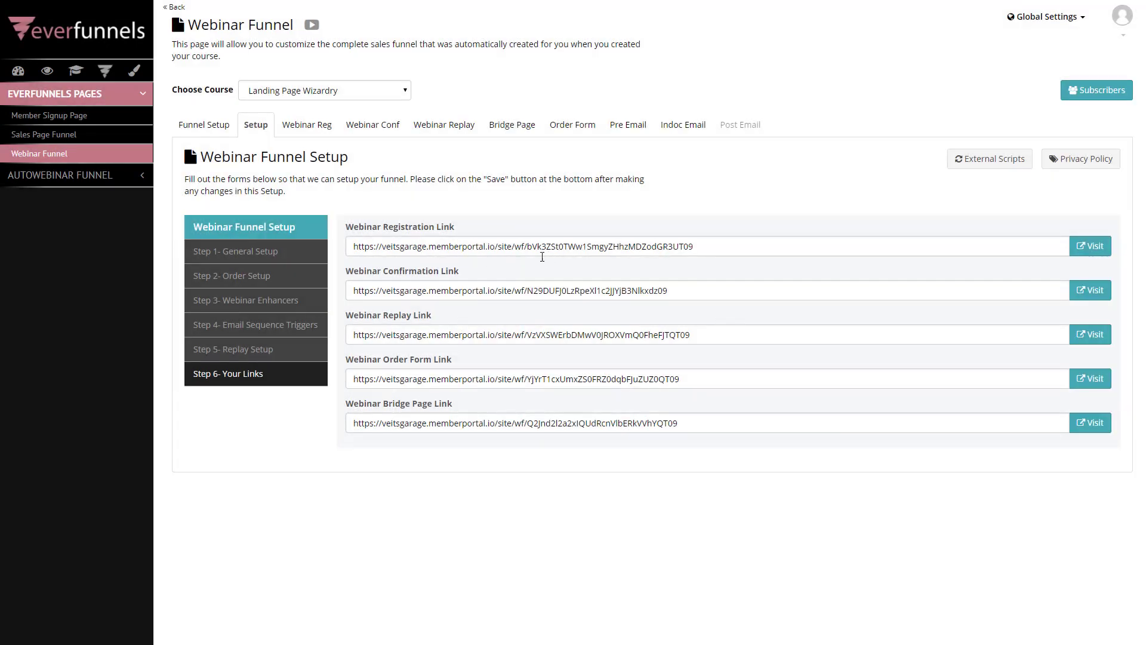
left_click(472, 246)
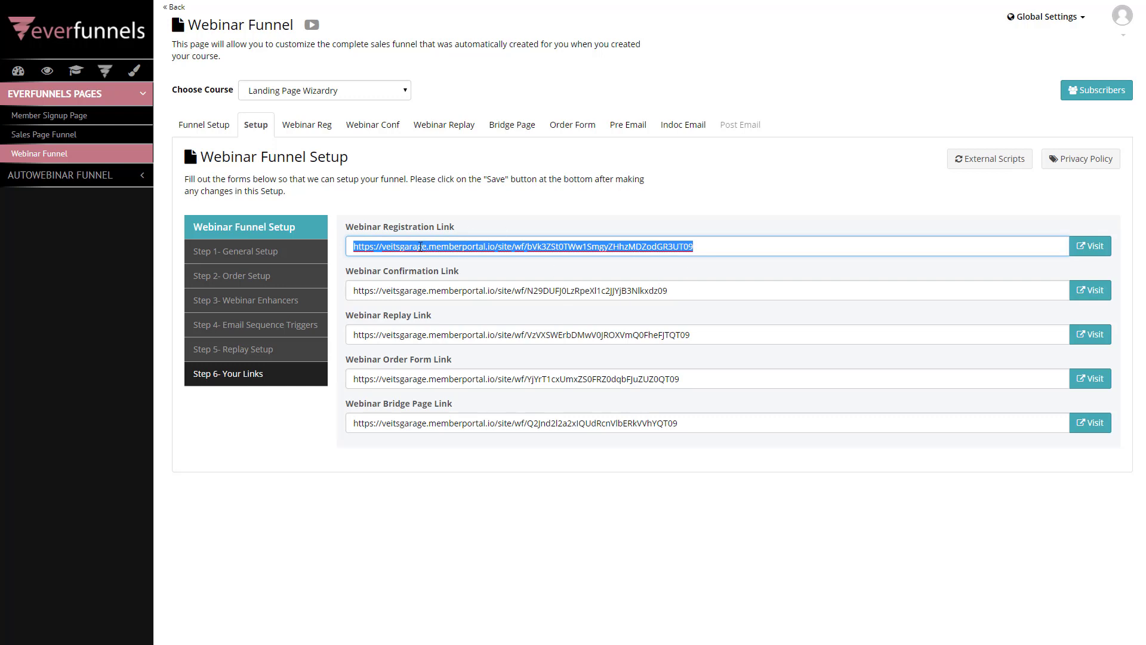
key("ctrl+t")
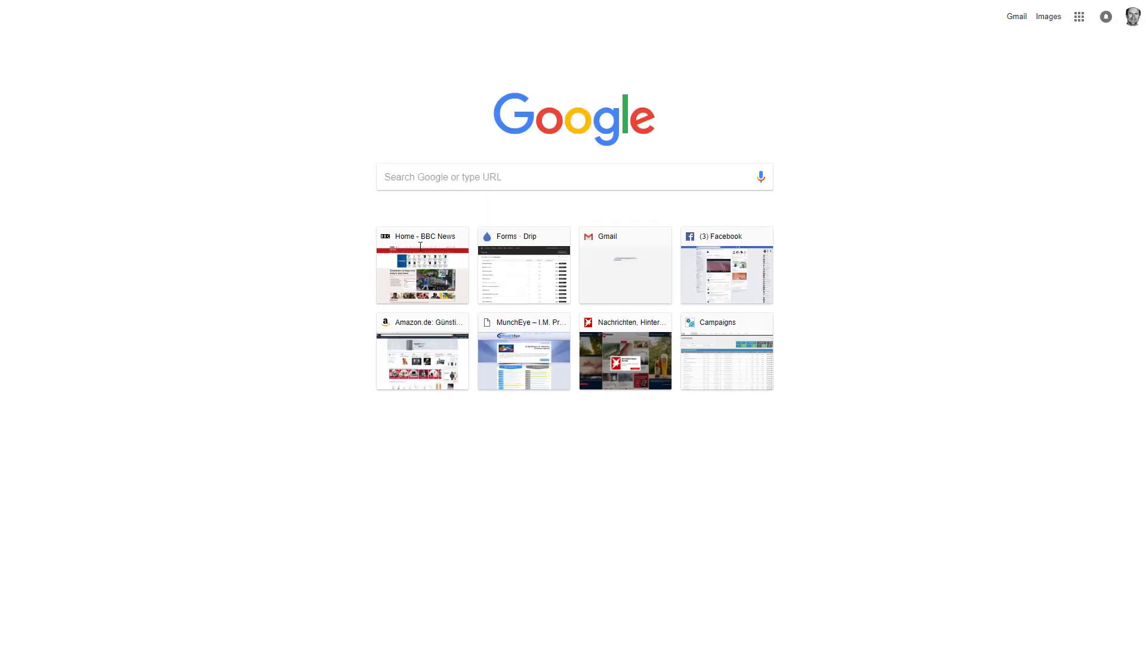
left_click(452, 286)
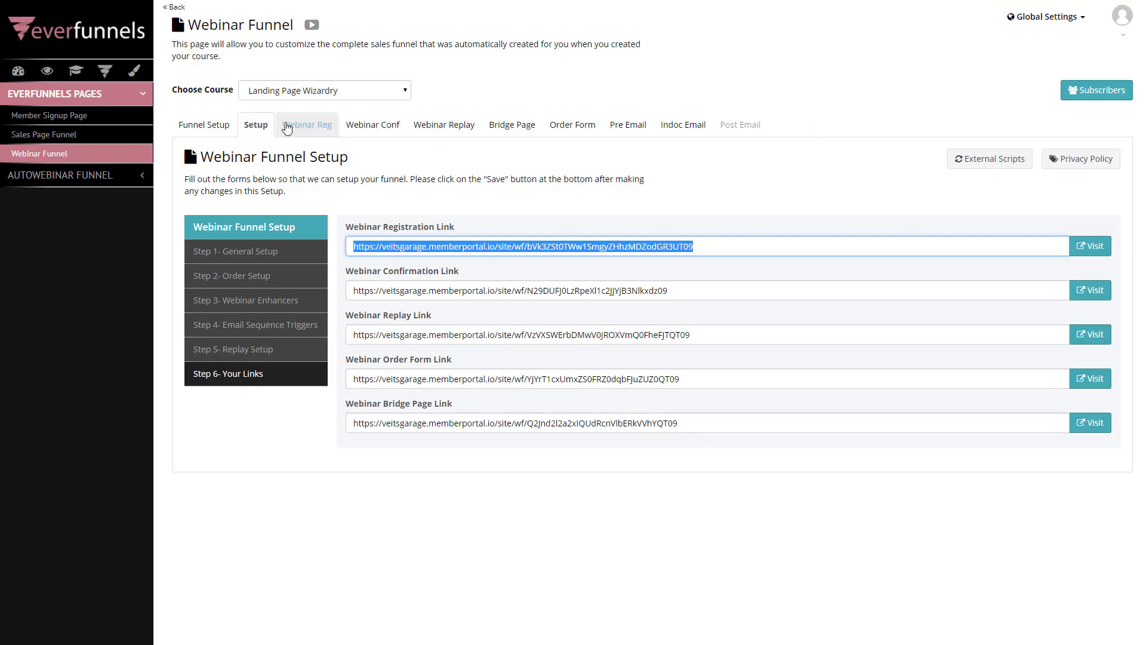
Change the main headline on the webinar registration page to "Landing Page Wizardry J.K Rowling style" and save the page
left_click(310, 134)
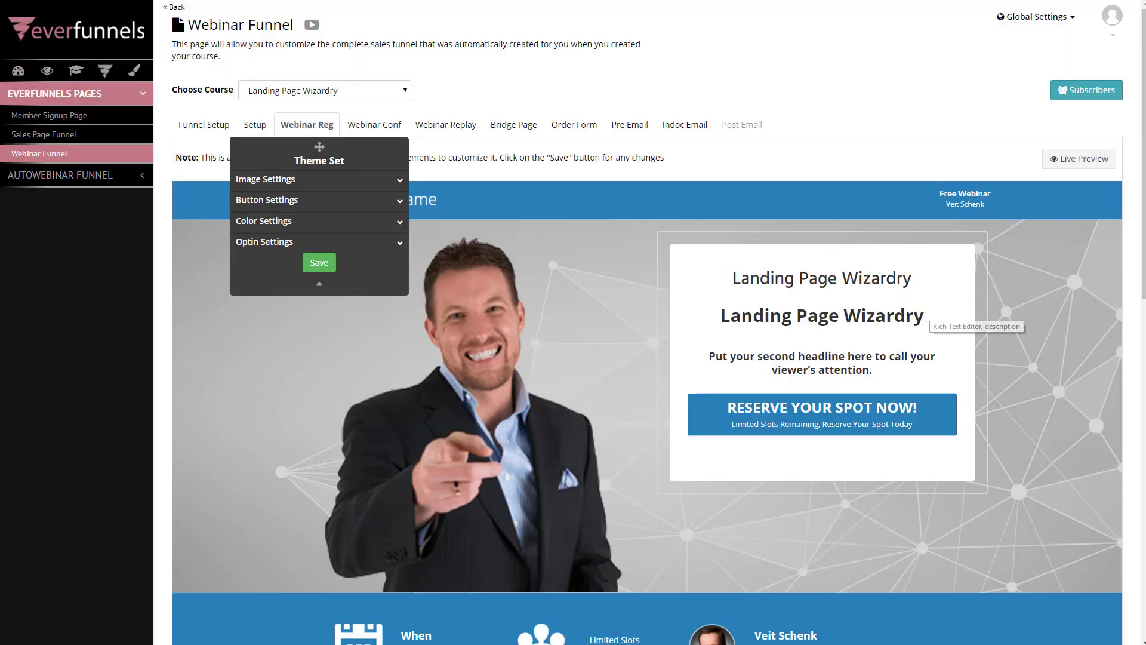
left_click(926, 318)
type("J")
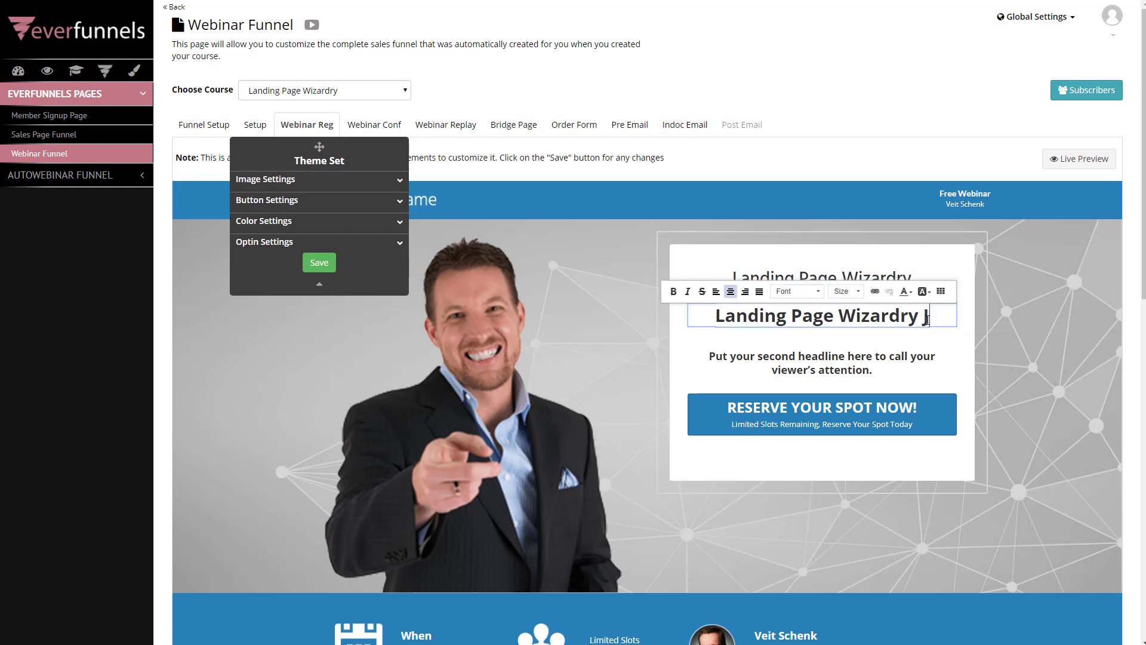
type(".K Rowling sty")
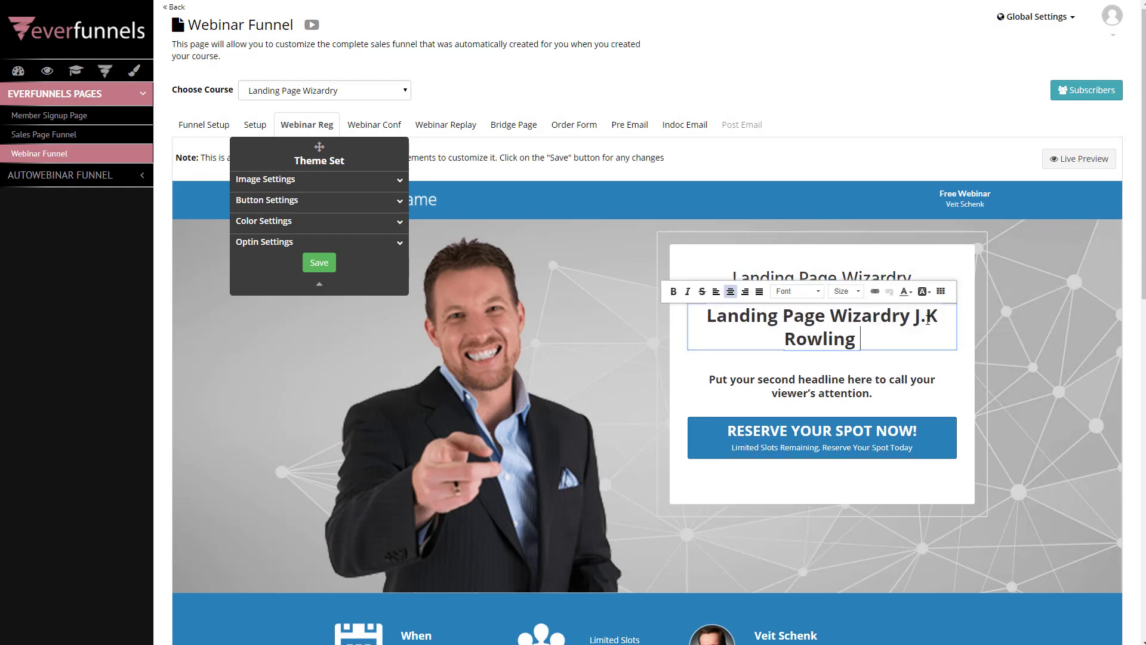
key("BackSpace")
type("tyle")
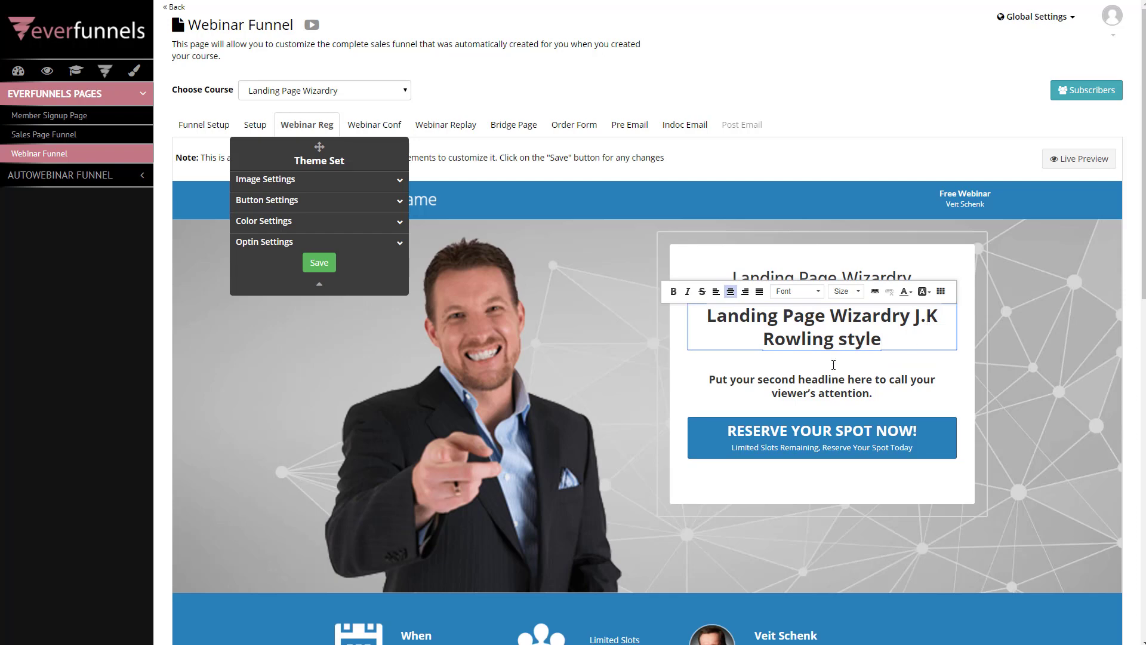
scroll(350, 257, "down", 3)
left_click(318, 261)
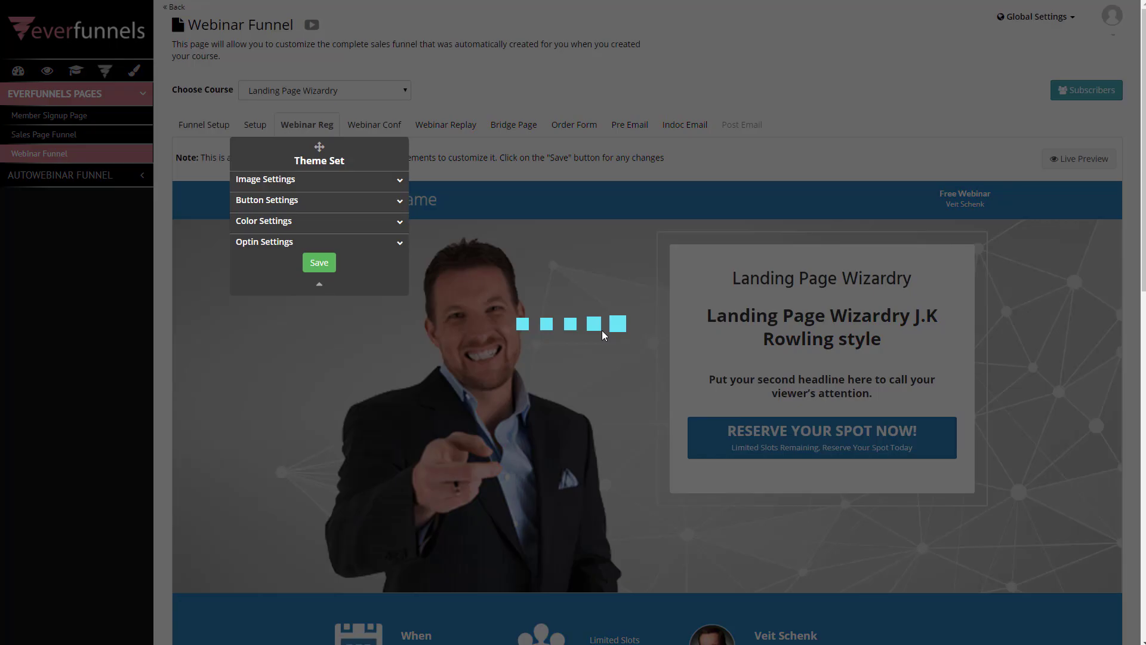
Review the edited registration page and its live version, then open and dismiss the opt-in form behind the spot reservation call to action
scroll(603, 336, "down", 15)
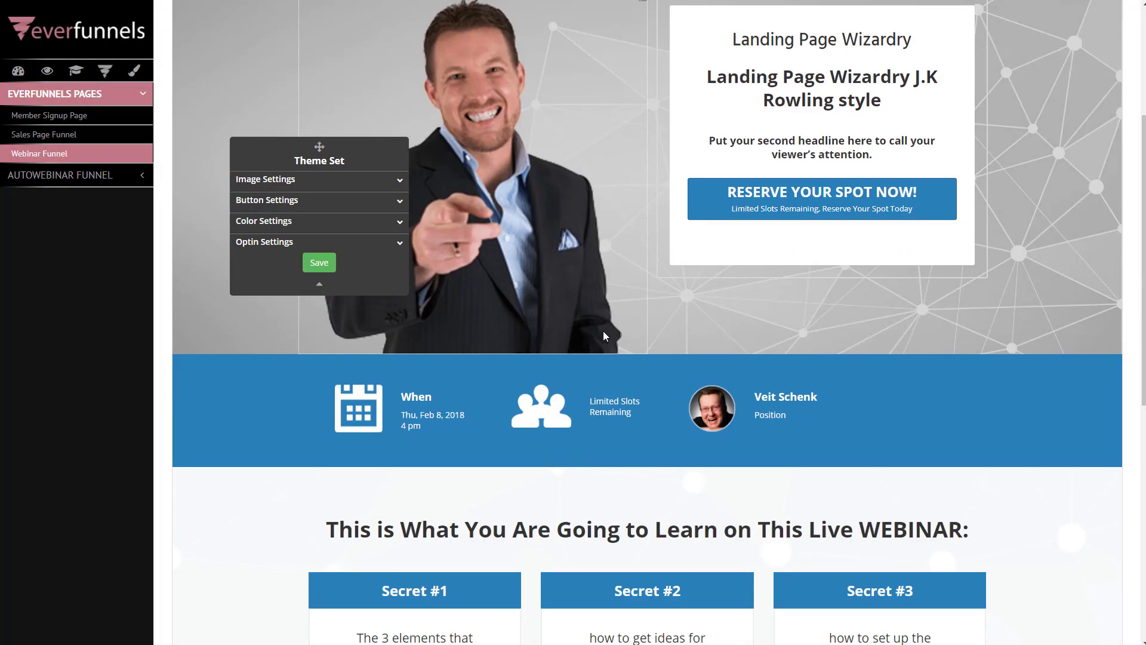
scroll(603, 331, "up", 15)
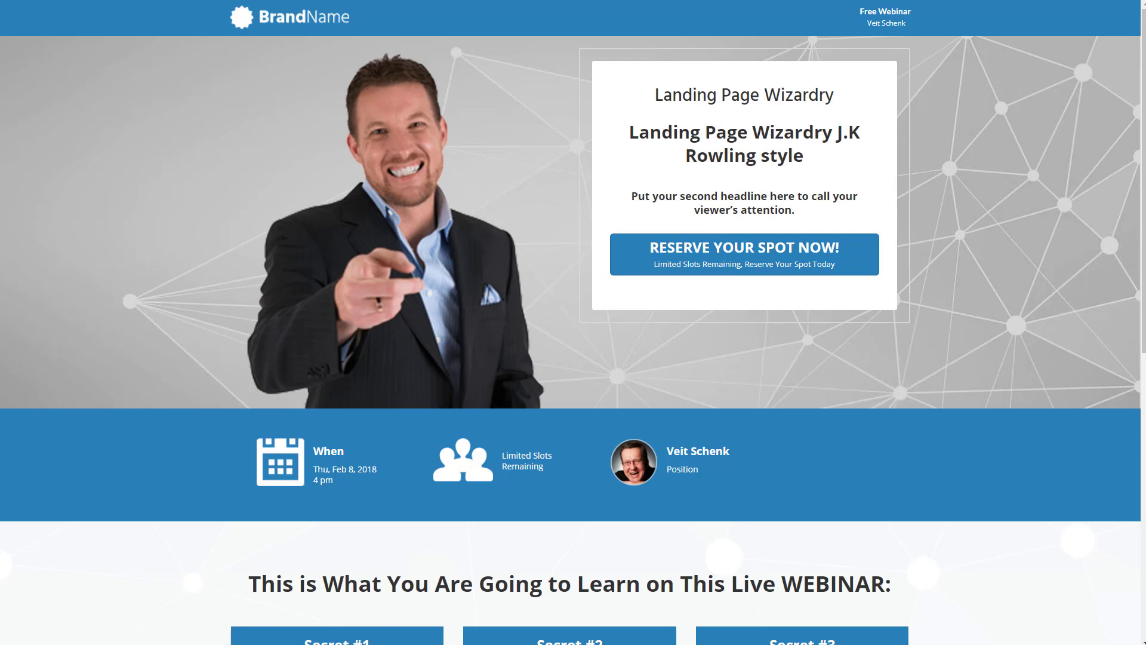
key("ctrl+w")
left_click(746, 259)
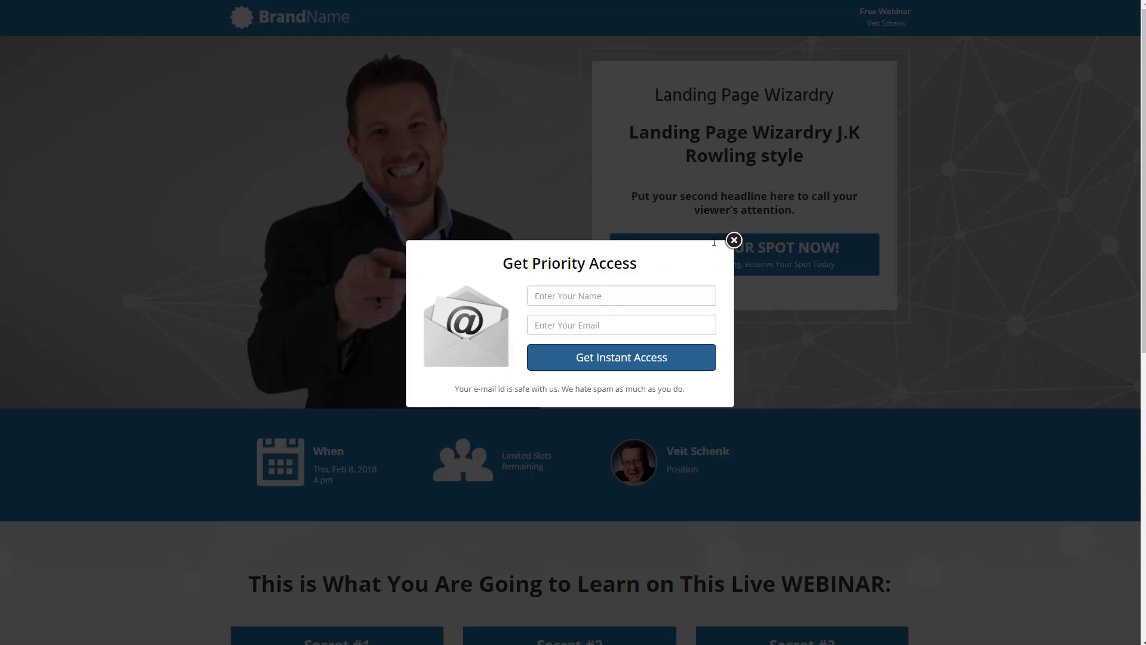
left_click(735, 240)
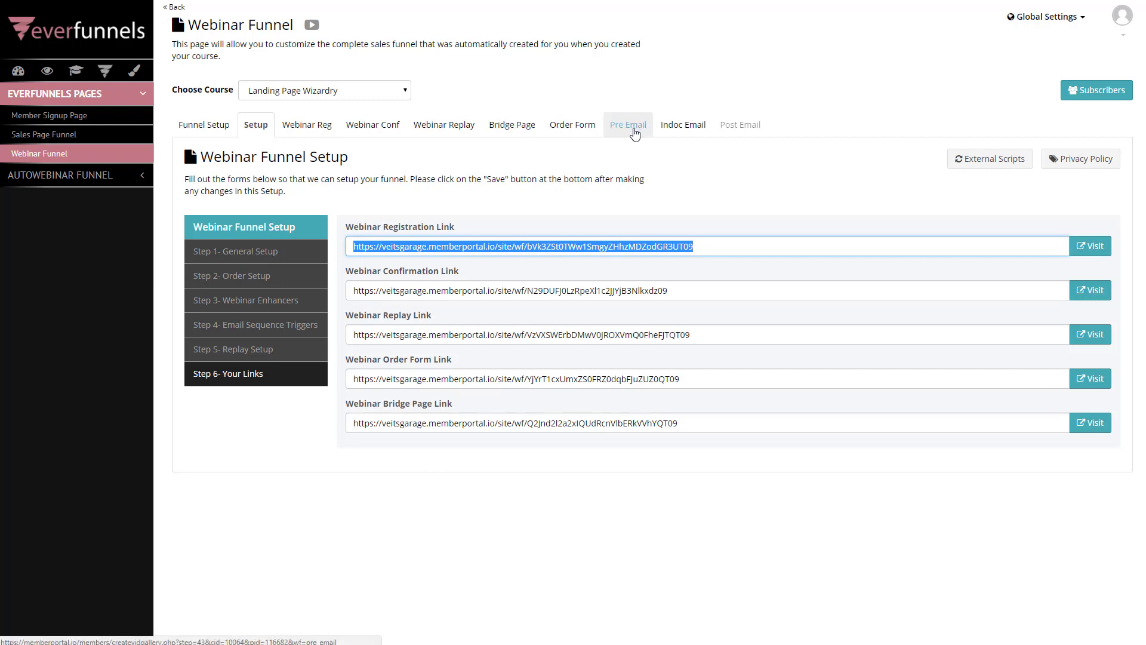
View the global settings options and select the webinar registration link among the funnel's page links
left_click(1055, 24)
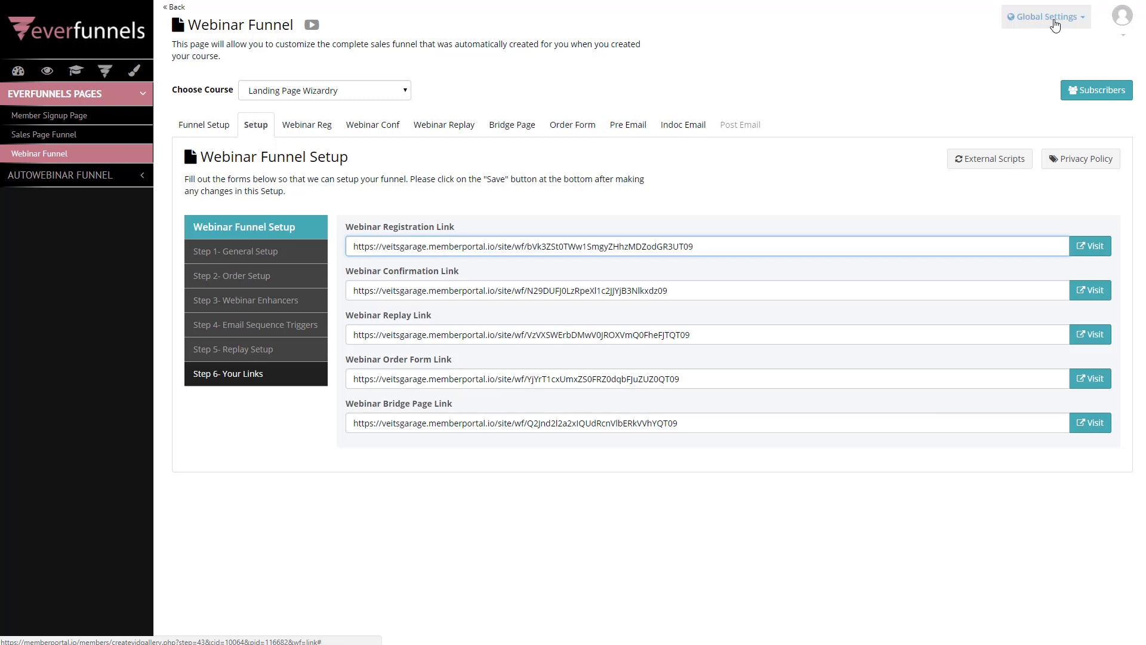
left_click(1055, 24)
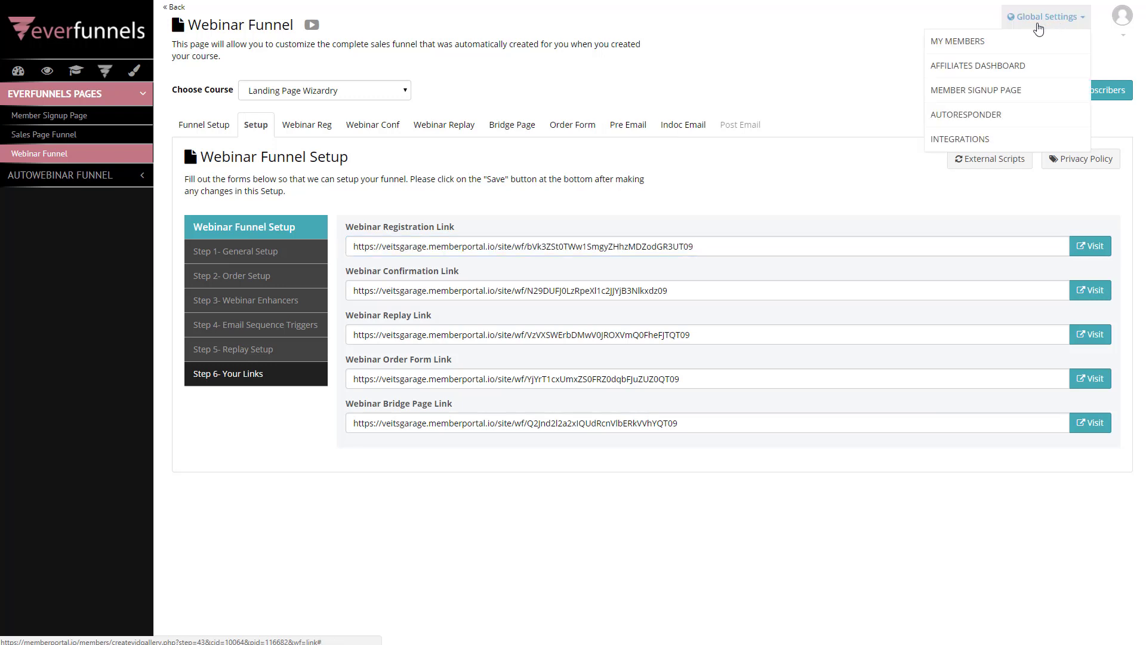
left_click(829, 23)
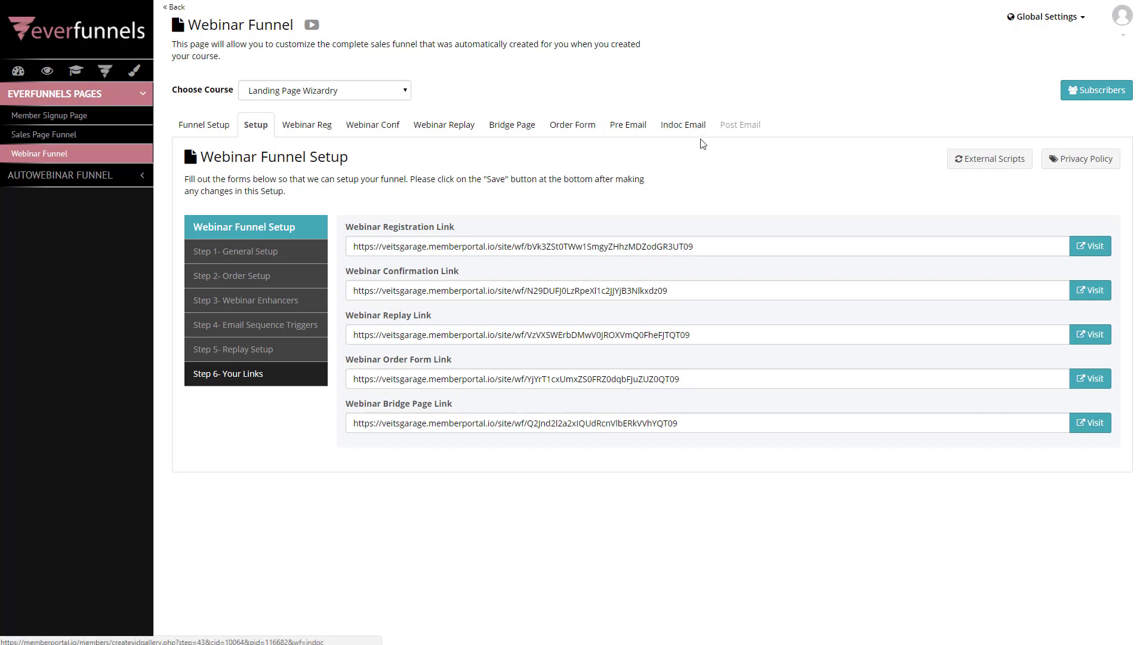
mouse_move(750, 120)
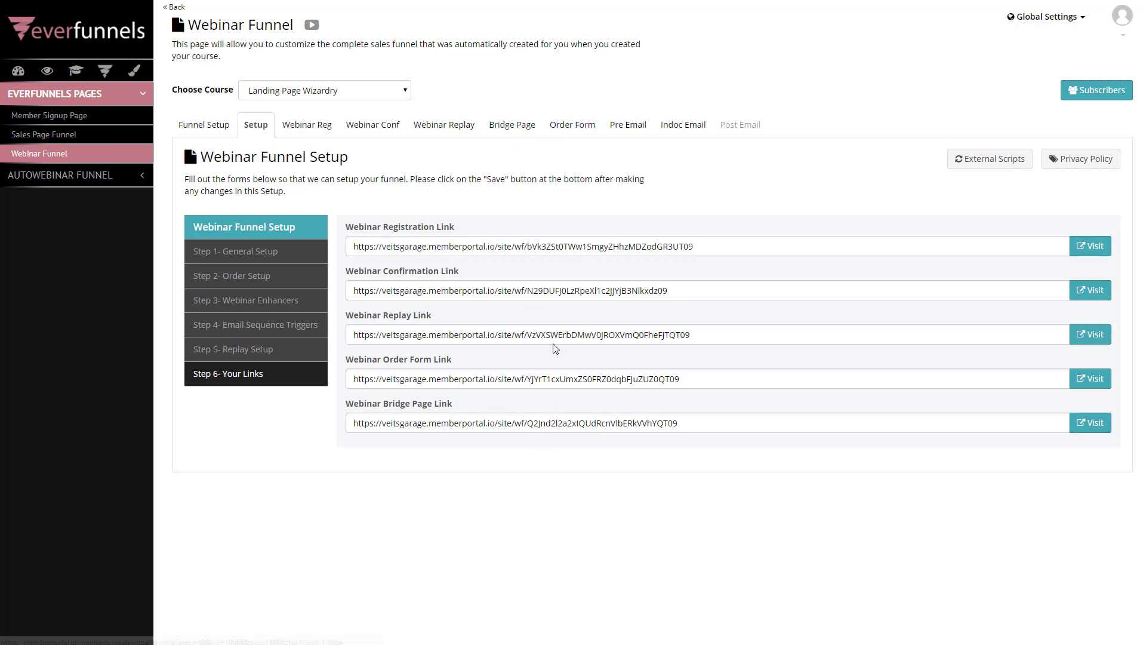
triple_click(710, 245)
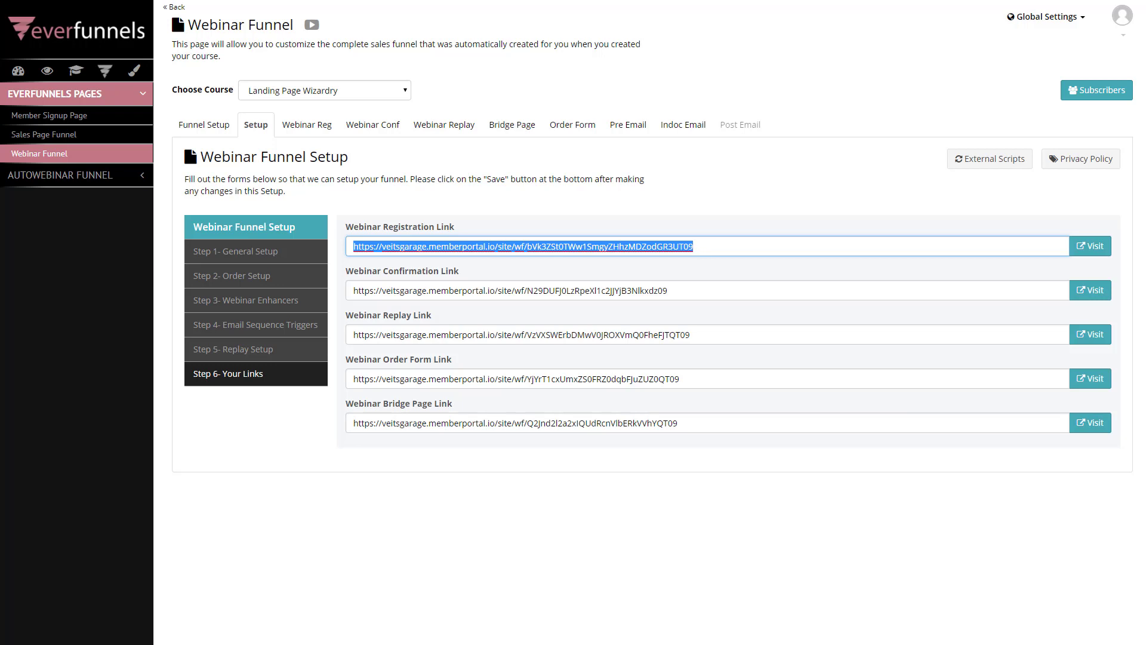
Return to the memberships dashboard, open The Garage membership for editing and go to its funnel pages
left_click(18, 72)
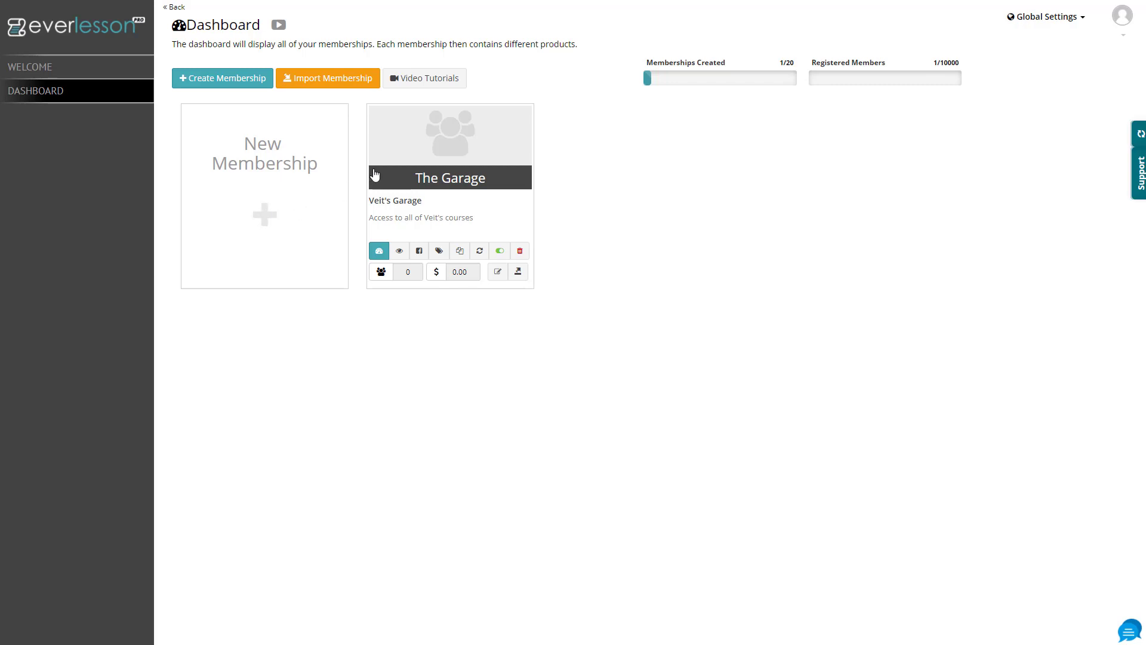
left_click(498, 273)
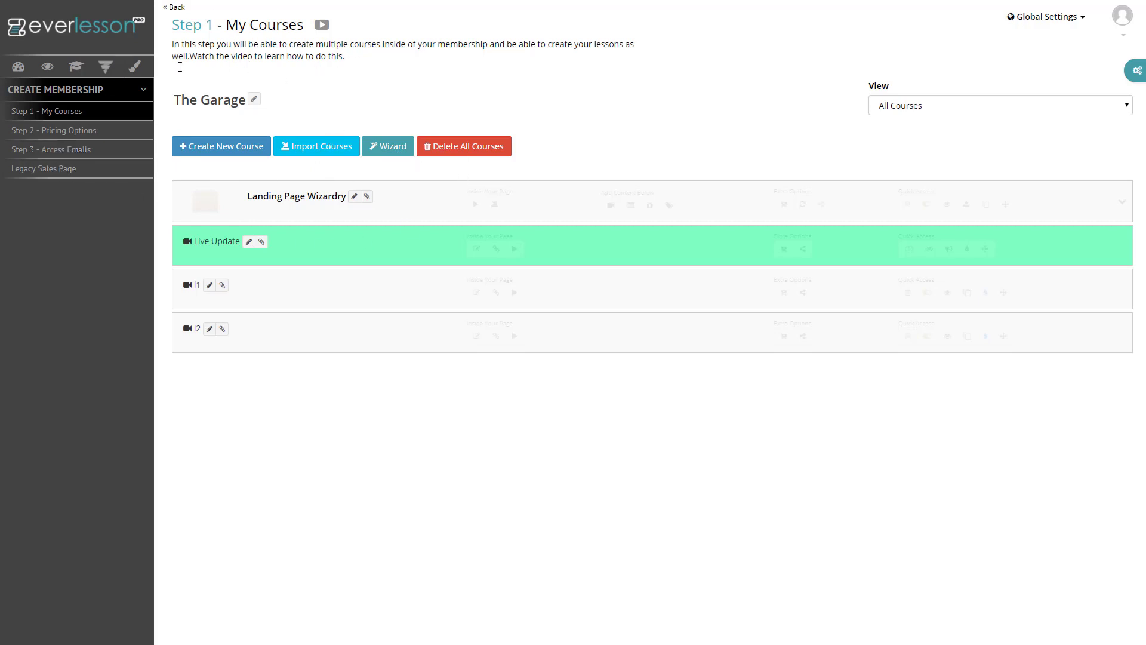
left_click(106, 68)
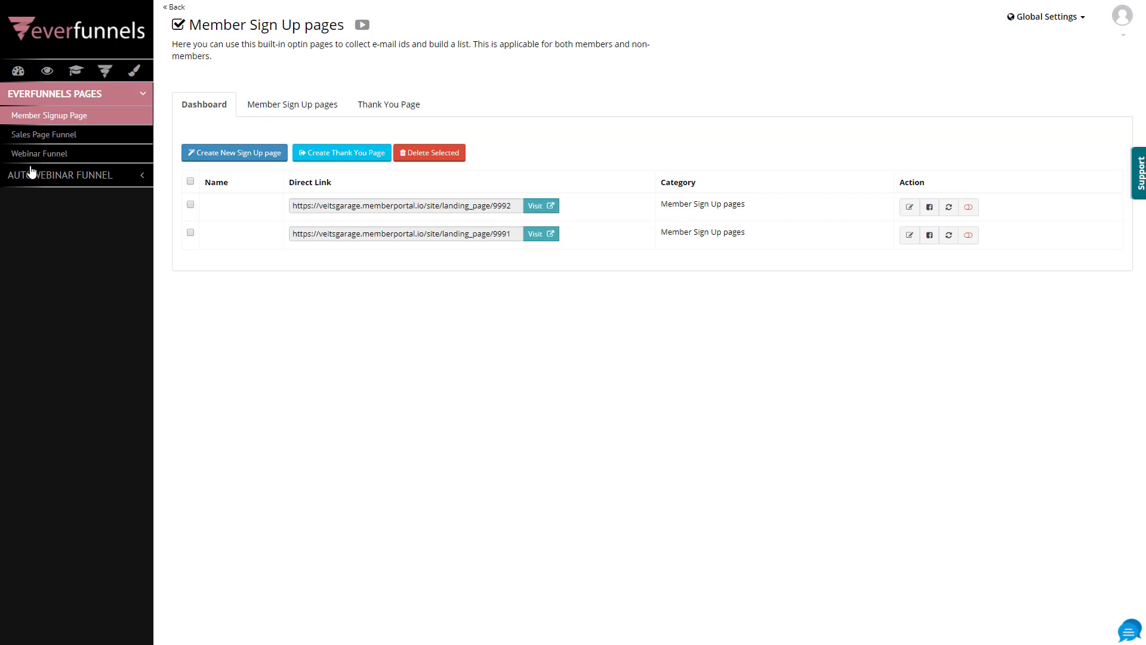
Open the webinar funnel with the Landing Page Wizardry course chosen, and switch to the autowebinar funnel's settings
left_click(55, 155)
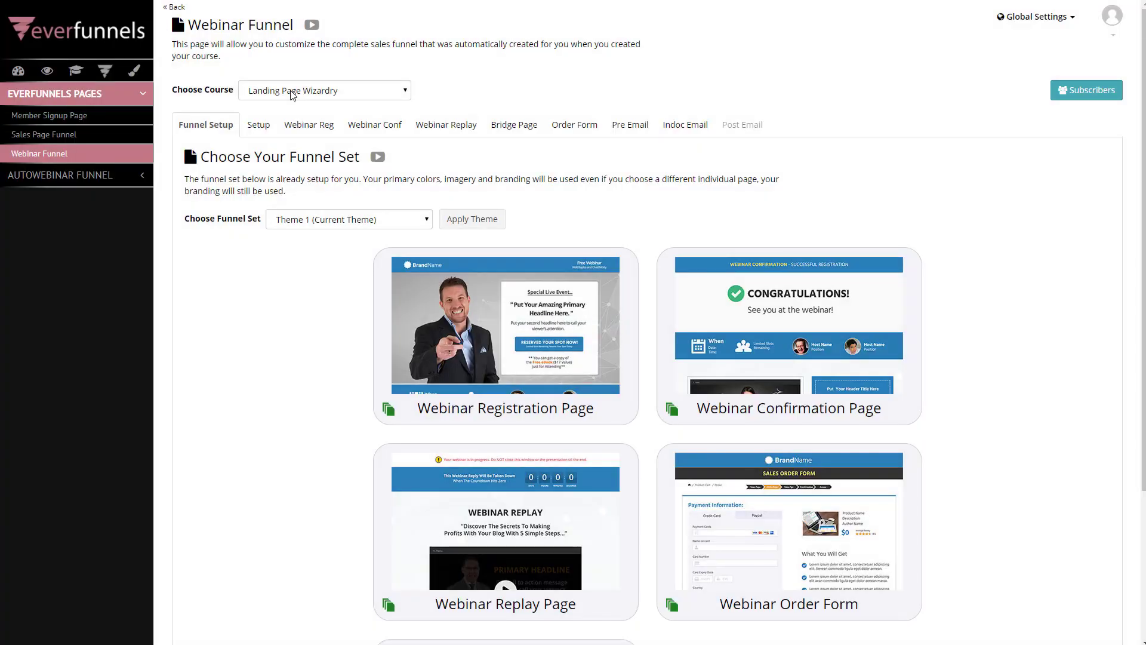
left_click(290, 92)
left_click(293, 118)
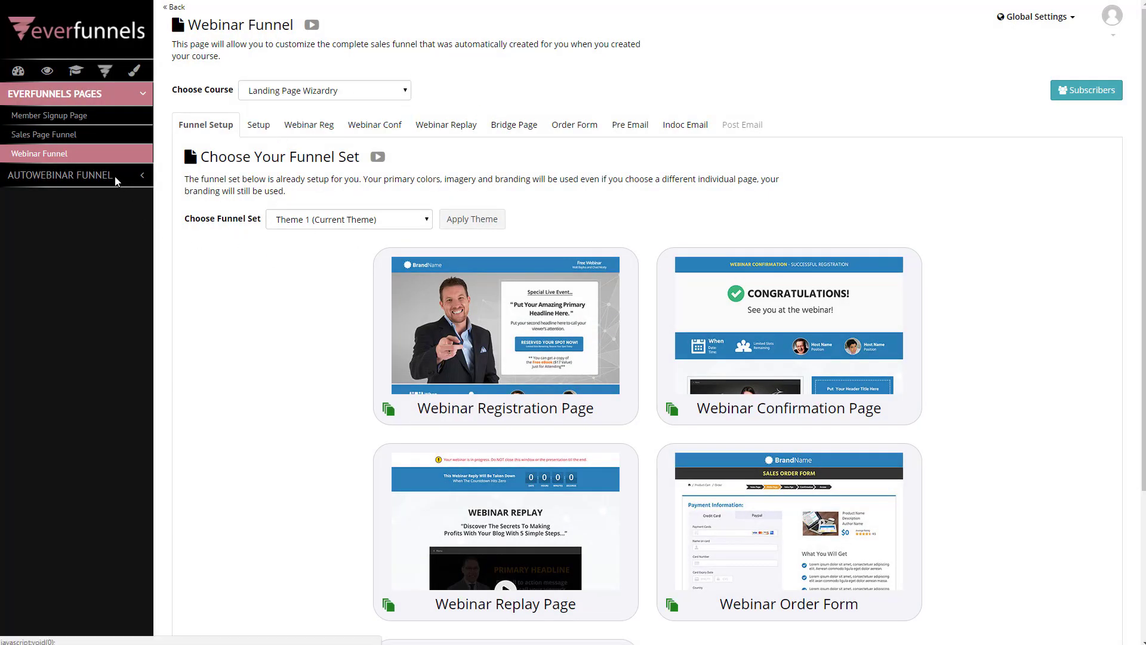
left_click(77, 177)
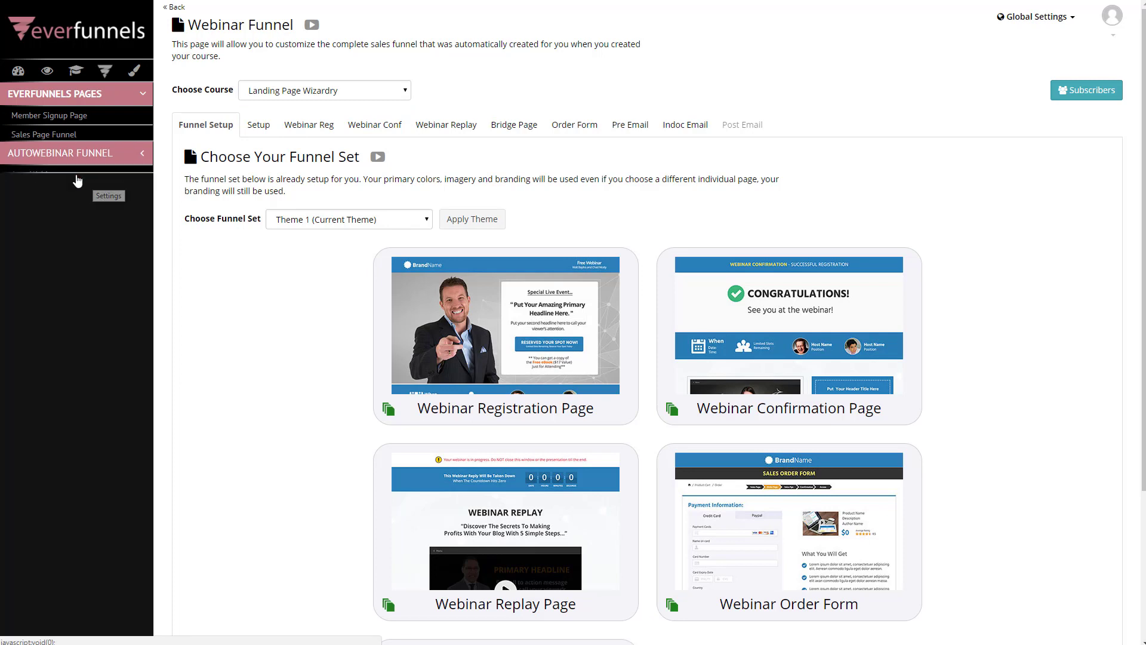
left_click(34, 140)
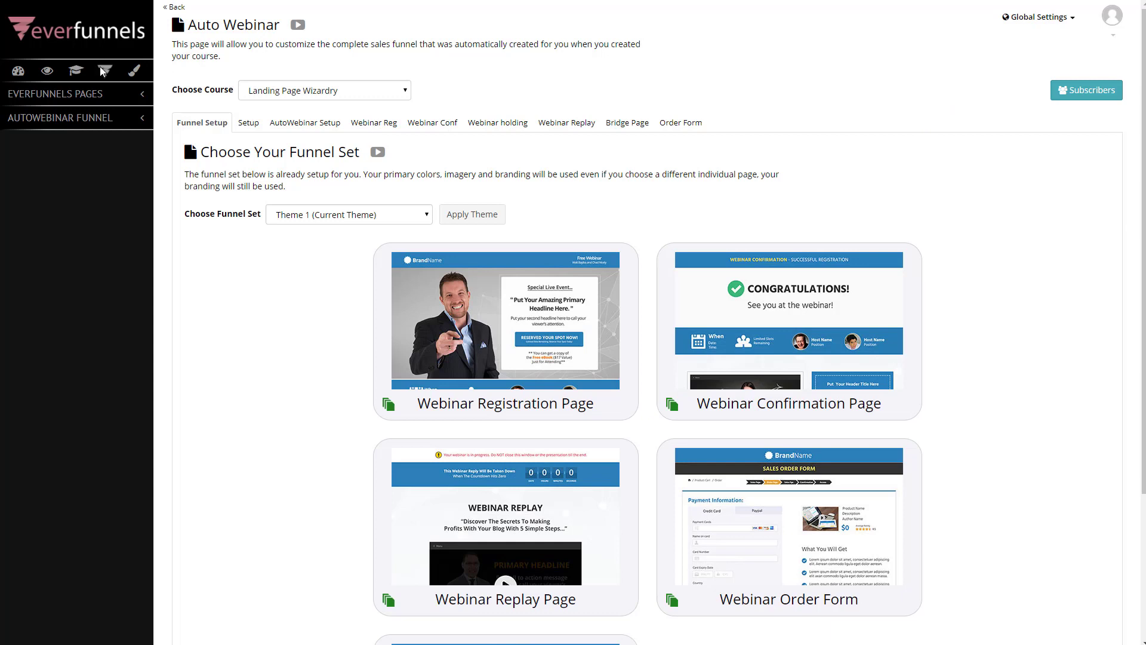
Open The Garage membership's course list from the dashboard and display the membership's settings options
left_click(18, 73)
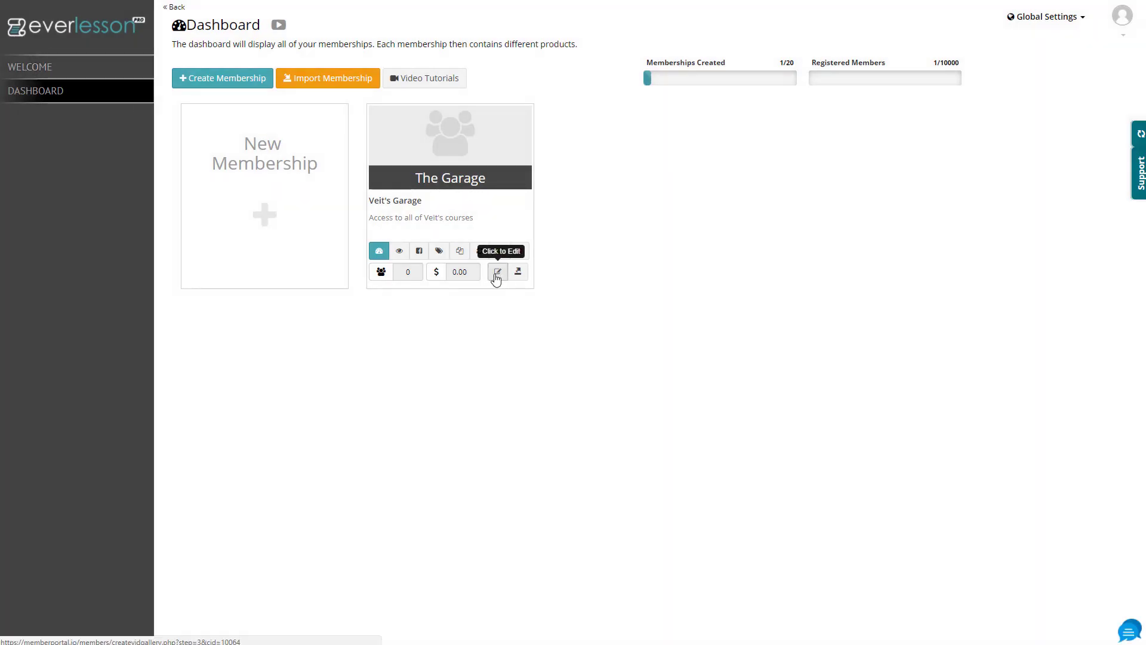
left_click(497, 272)
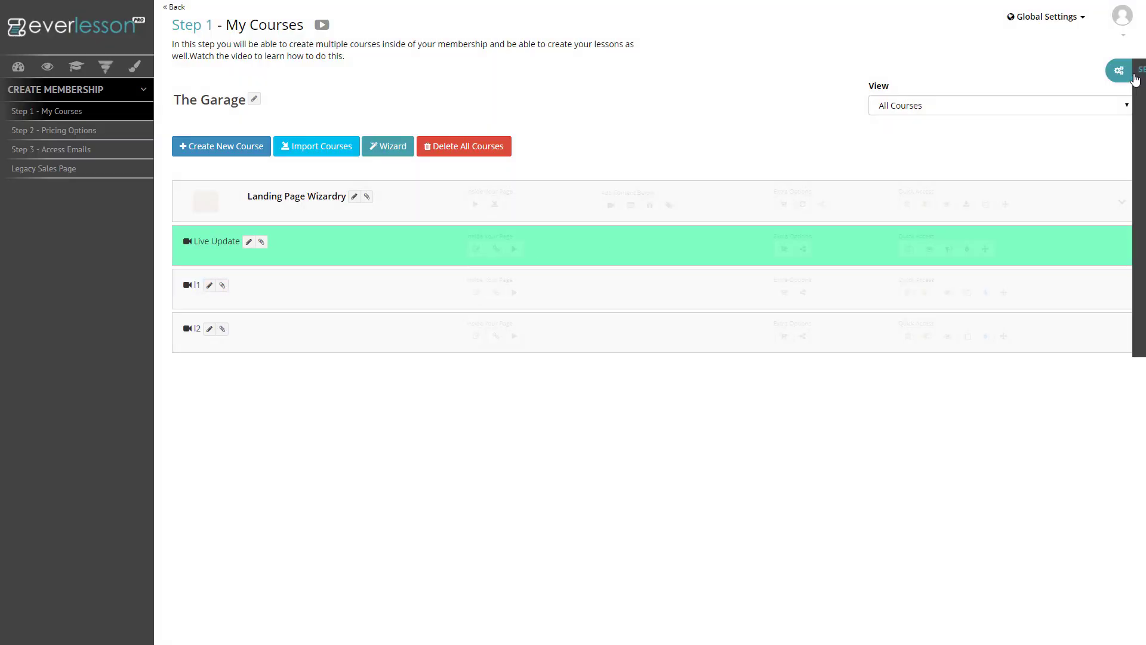
left_click(1135, 79)
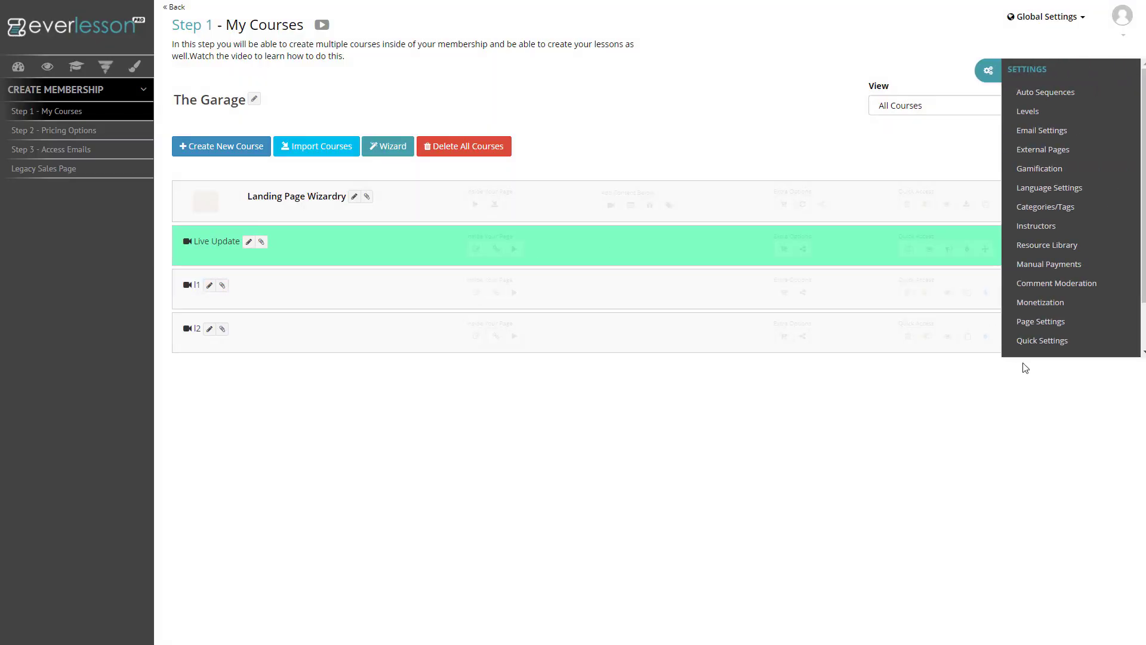